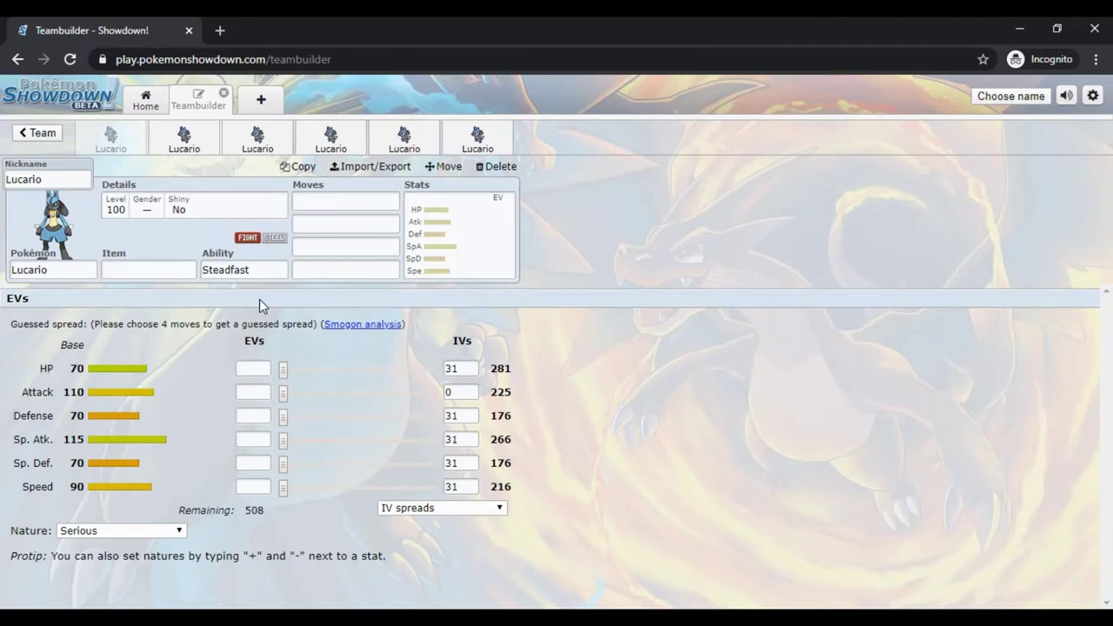
Step: Examine the first Lucario's base Speed and ability options, and the second Lucario's EV spread and base Speed
double_click(72, 488)
left_click(195, 475)
left_click(246, 267)
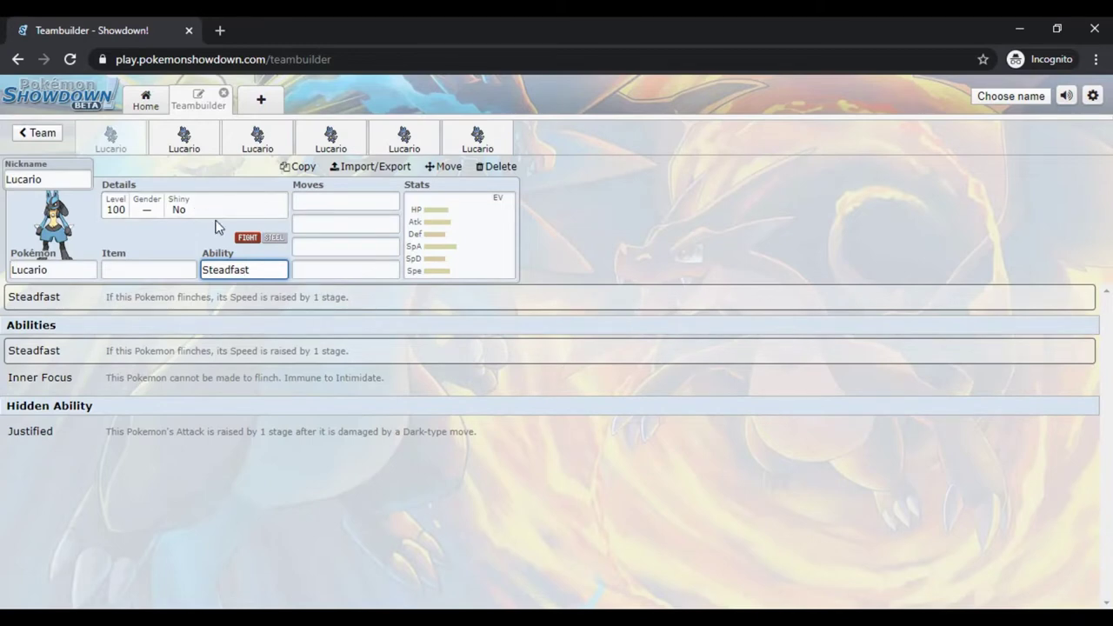
left_click(183, 147)
left_click(479, 268)
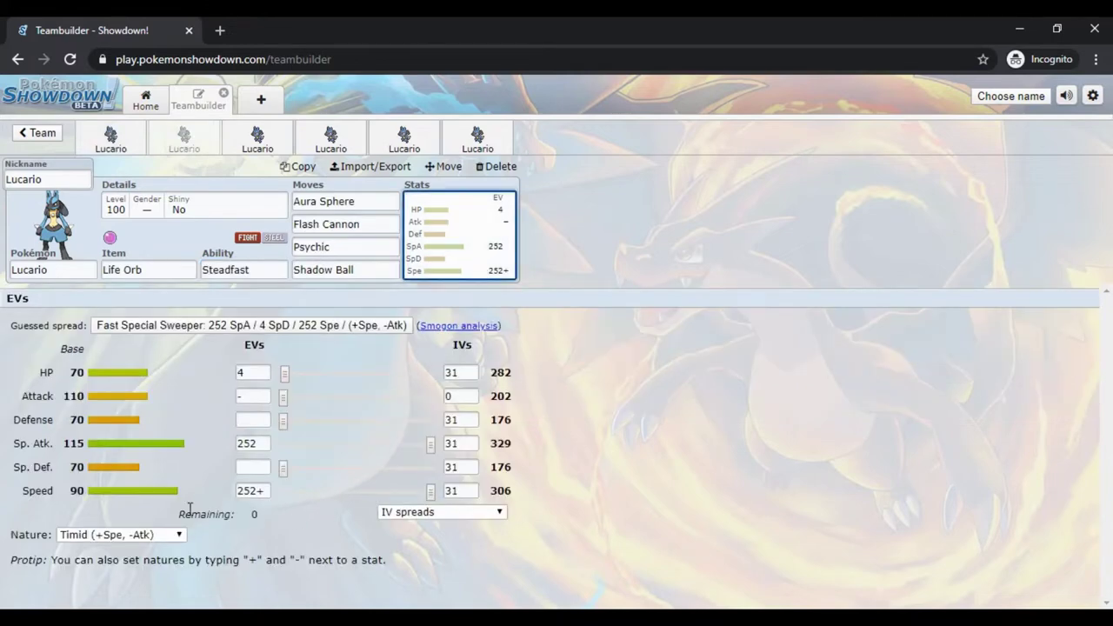
double_click(75, 491)
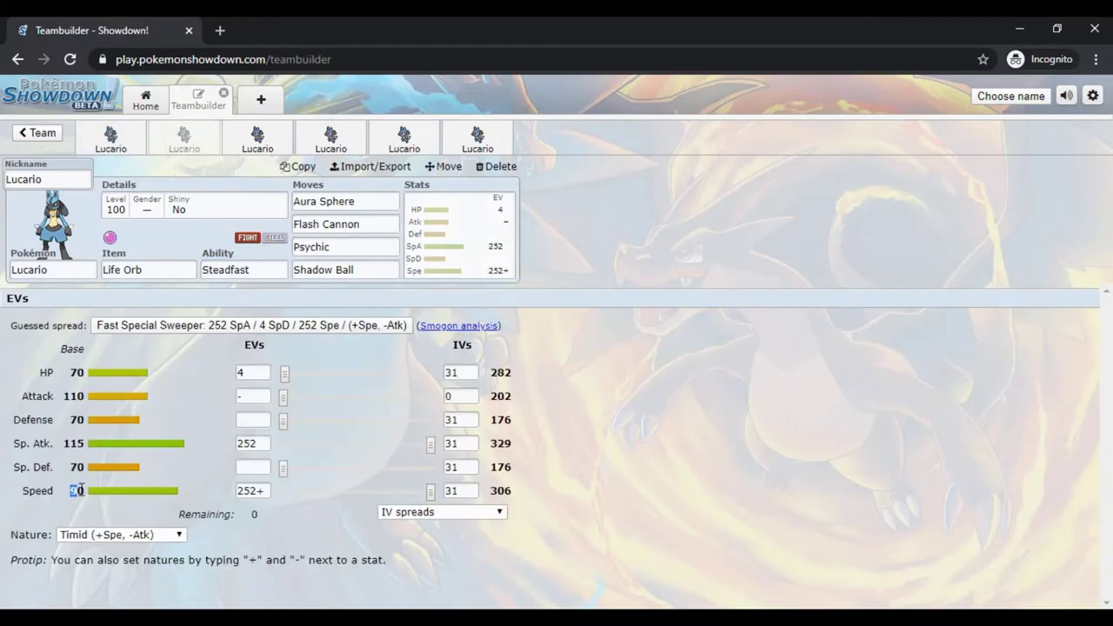
left_click(611, 498)
Step: Review the details of the second Lucario's four moves and its EV spread
left_click(354, 202)
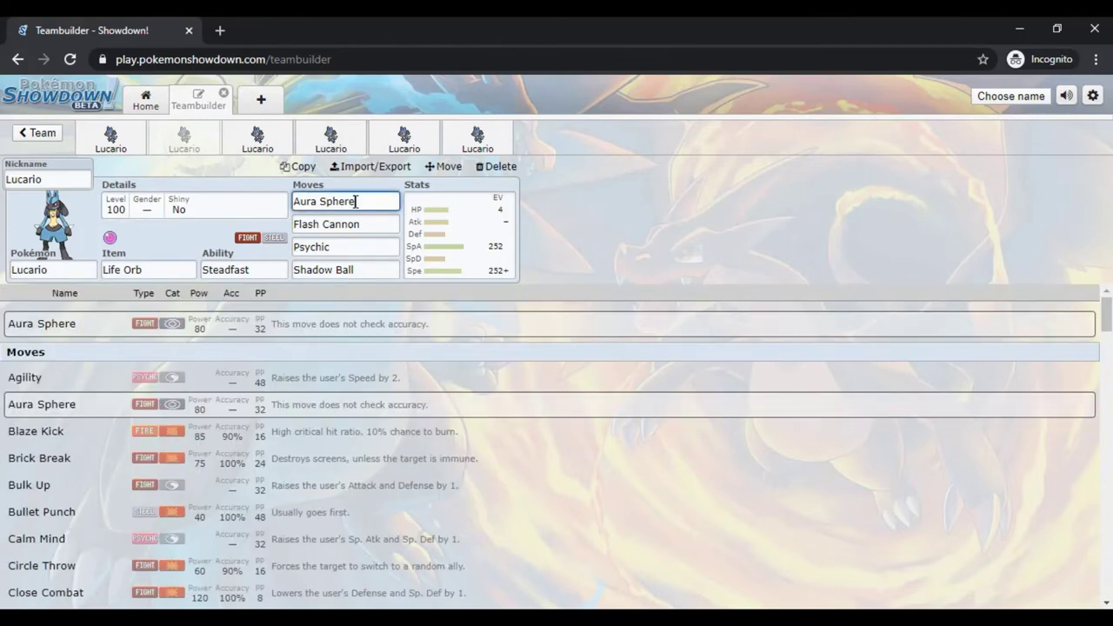
left_click(354, 246)
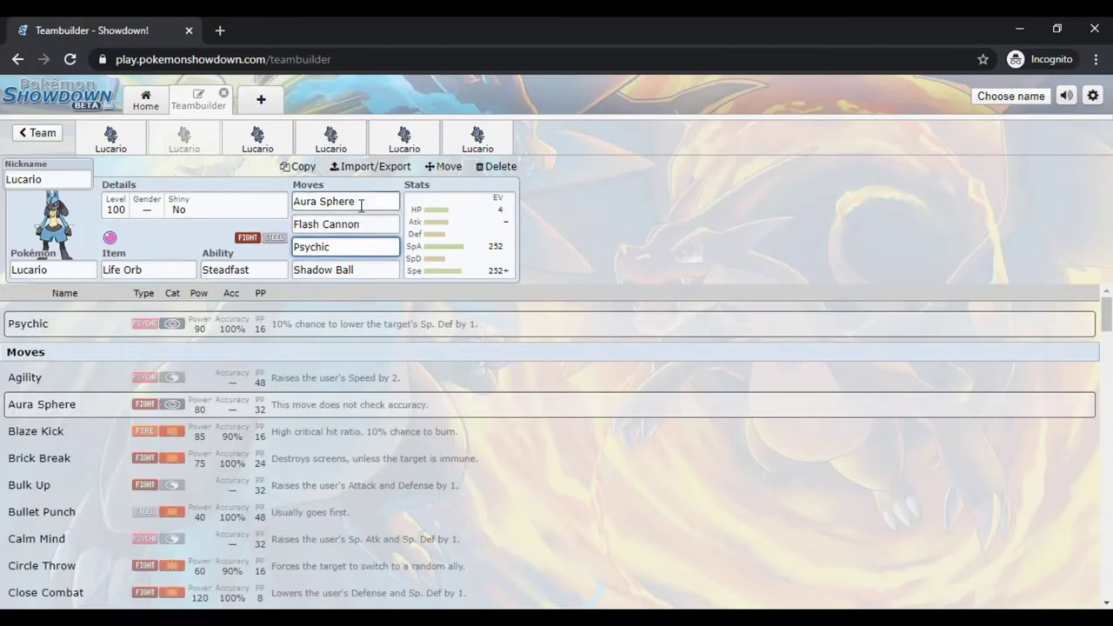
left_click(363, 224)
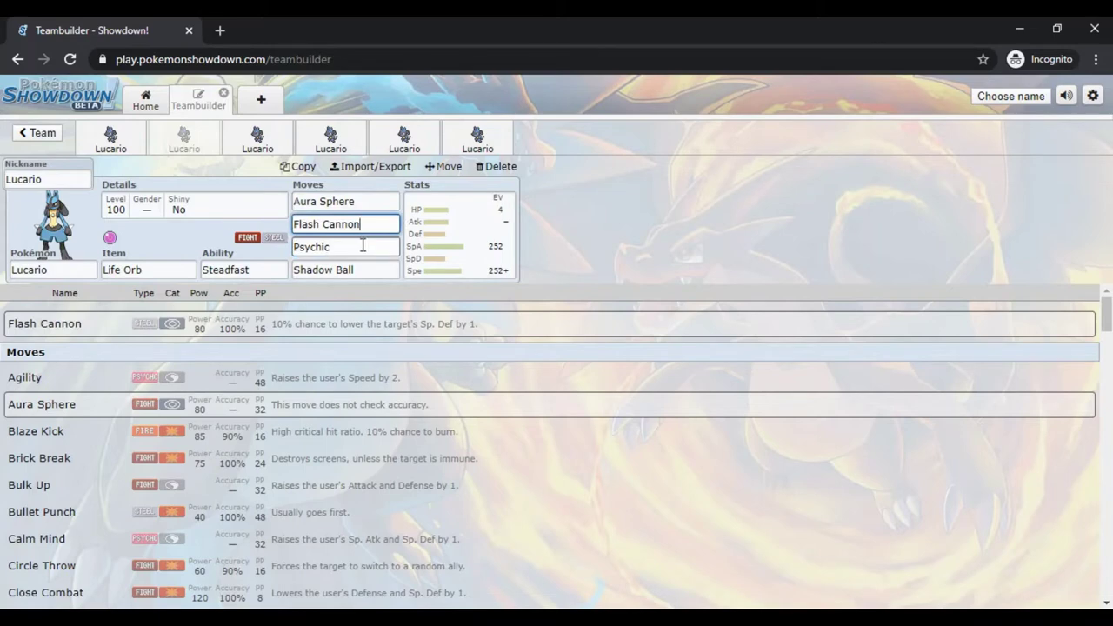
left_click(362, 246)
left_click(362, 269)
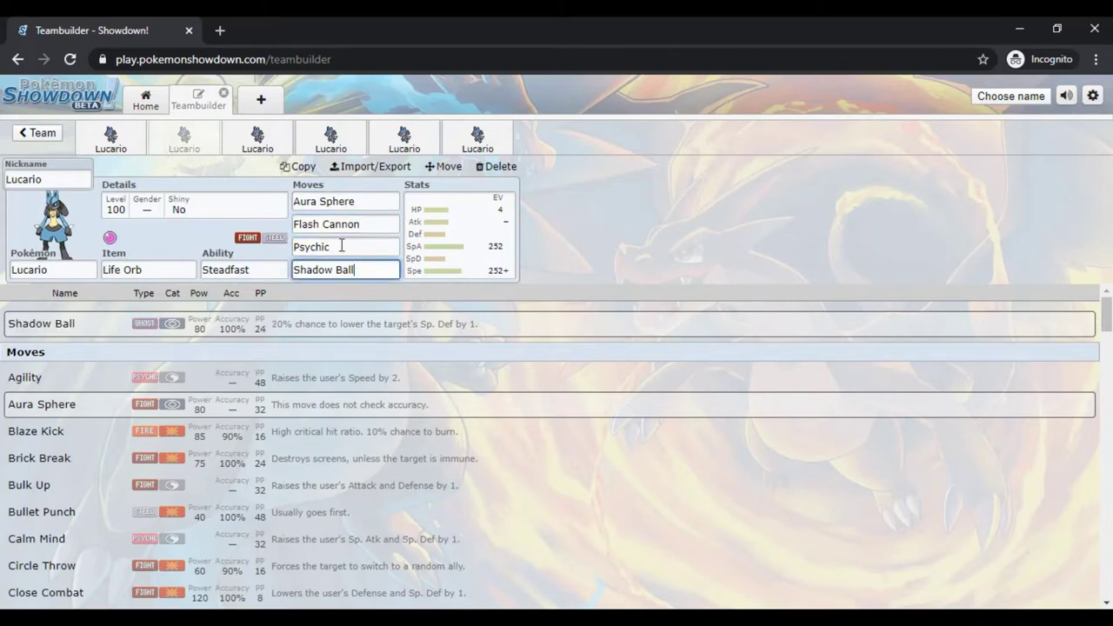
left_click(447, 260)
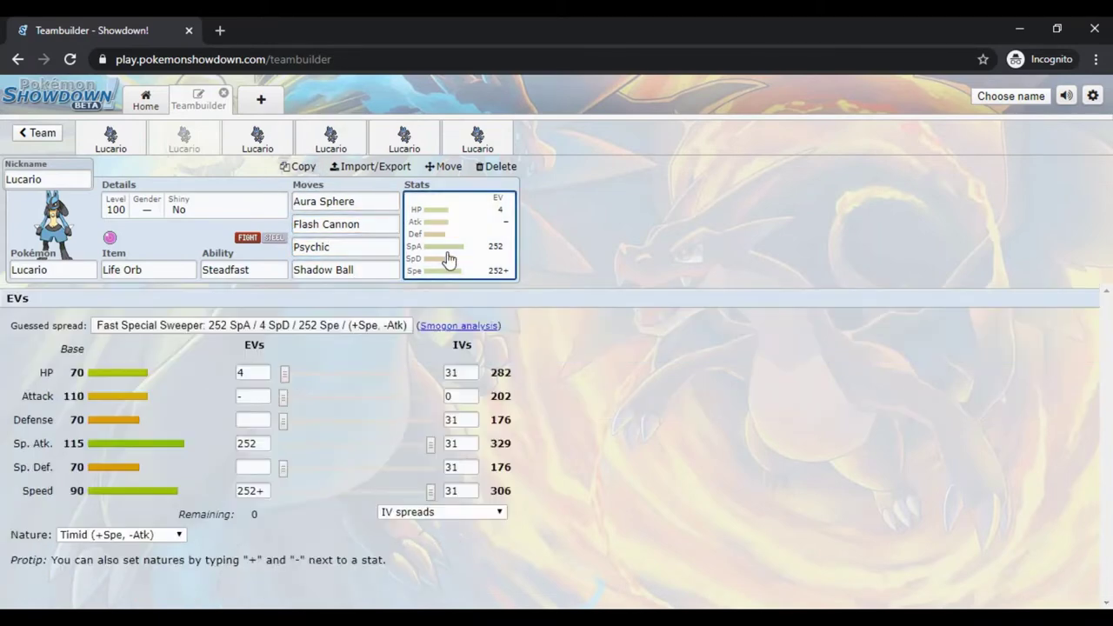
Step: Change the second Lucario's held item to Choice Scarf
left_click(178, 275)
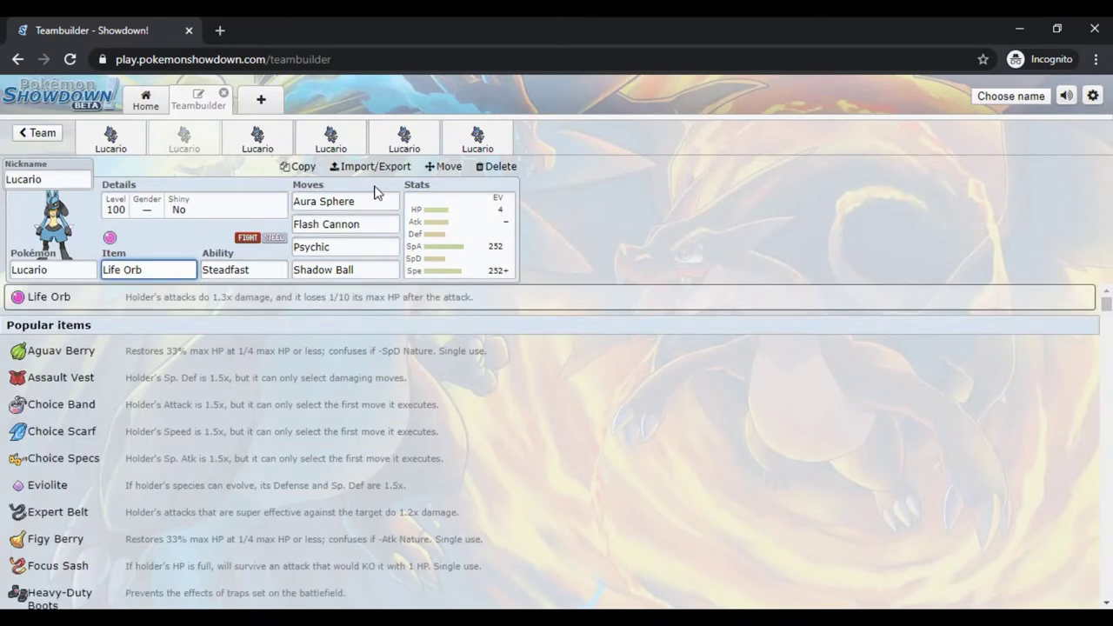
left_click(198, 439)
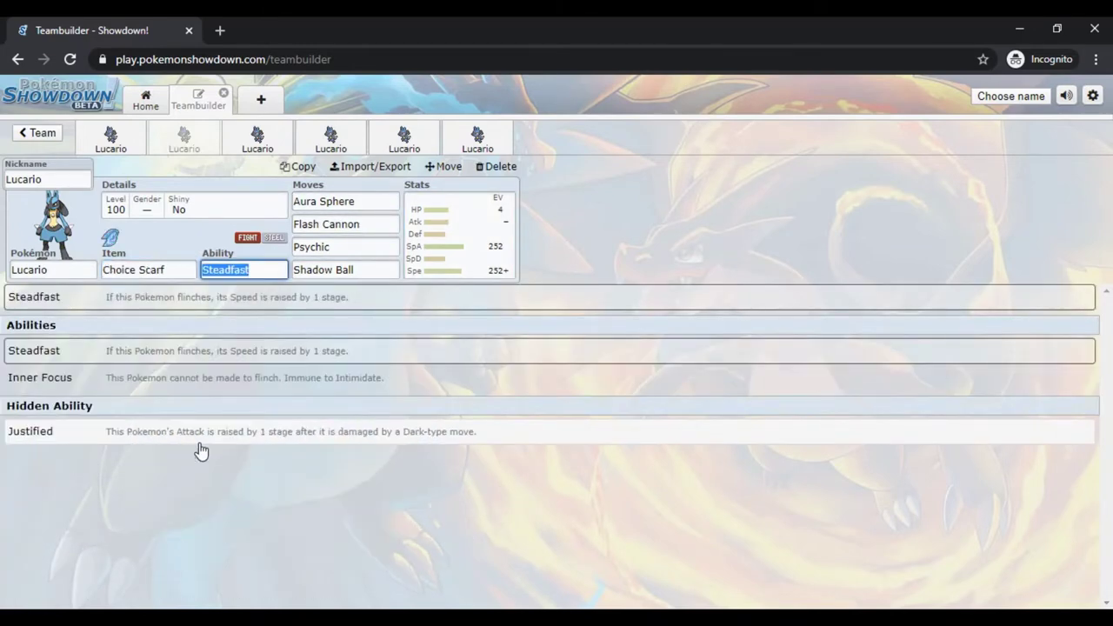
left_click(177, 278)
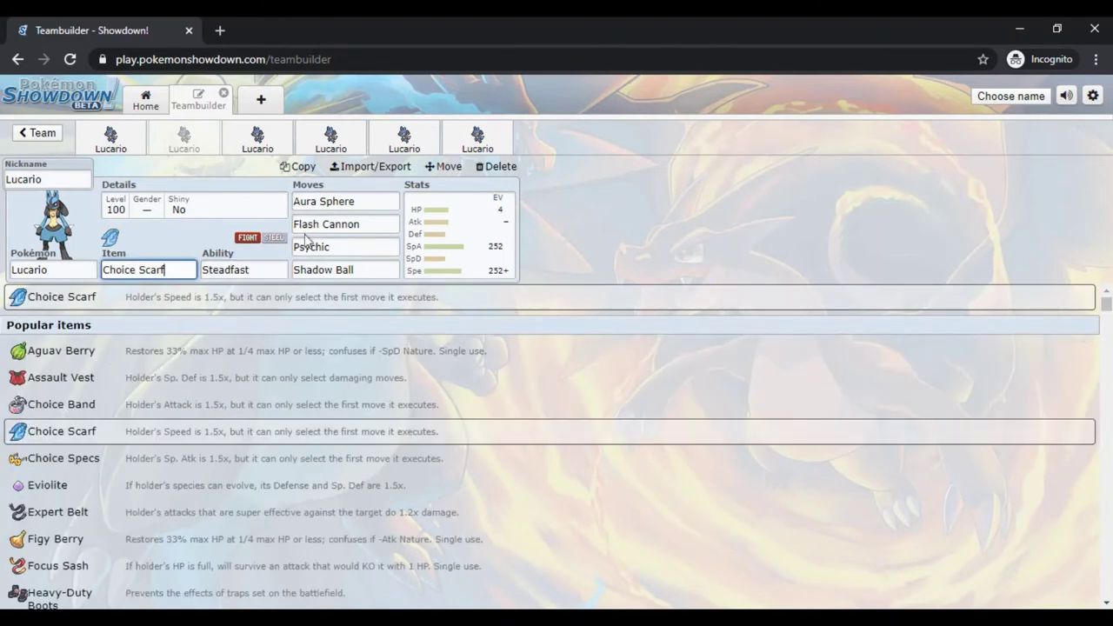
Step: Replace Flash Cannon with Steel Beam in the second Lucario's moveset
left_click(346, 223)
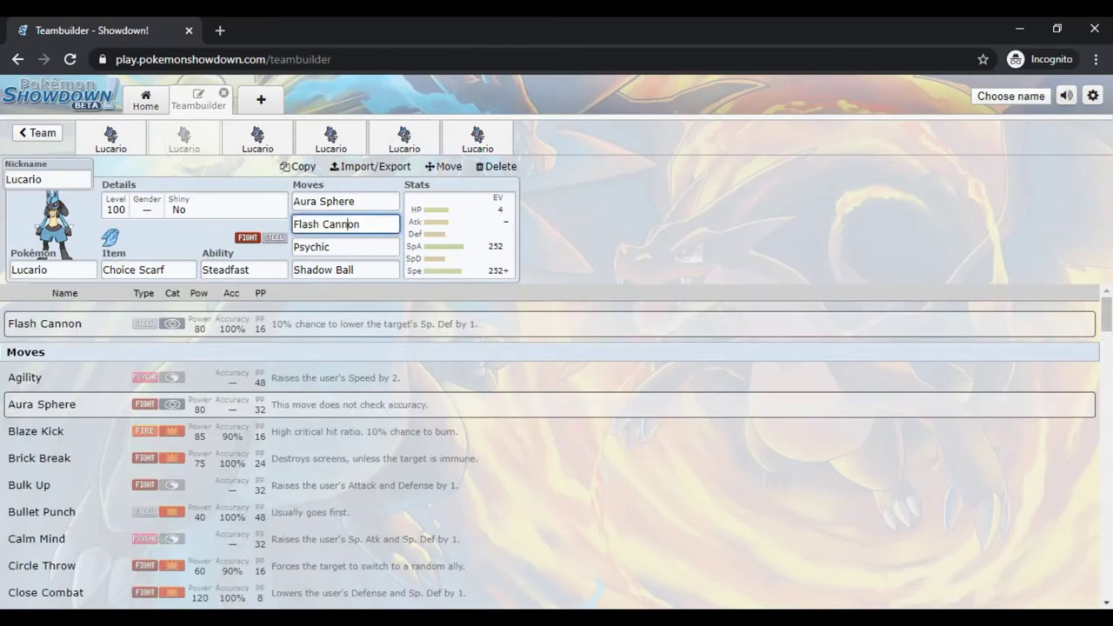
left_click_drag(1107, 313, 1109, 533)
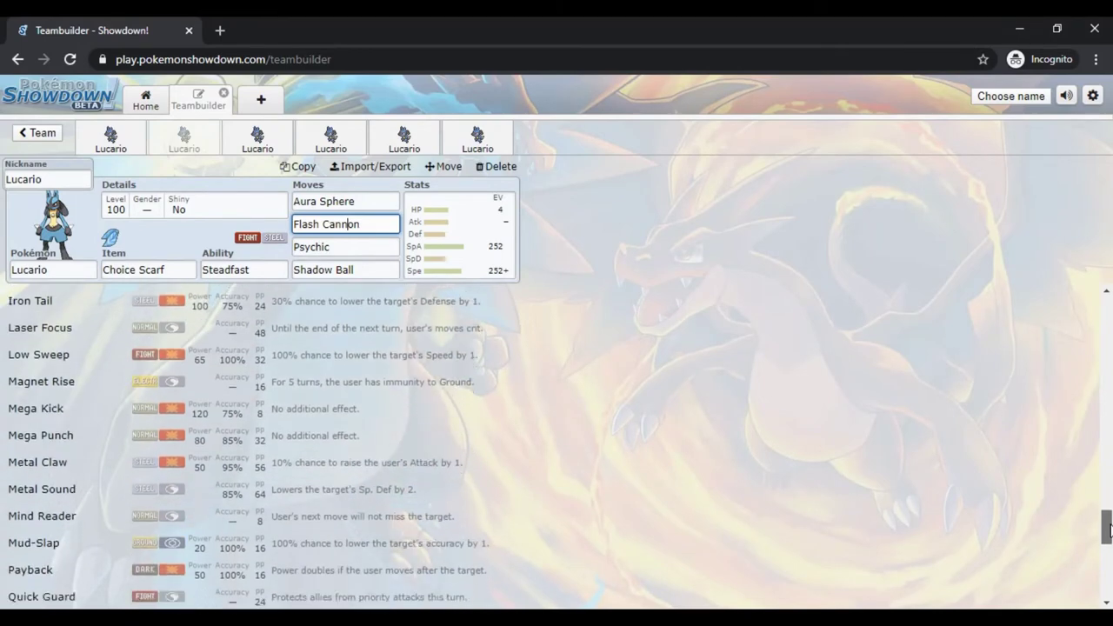
left_click(267, 132)
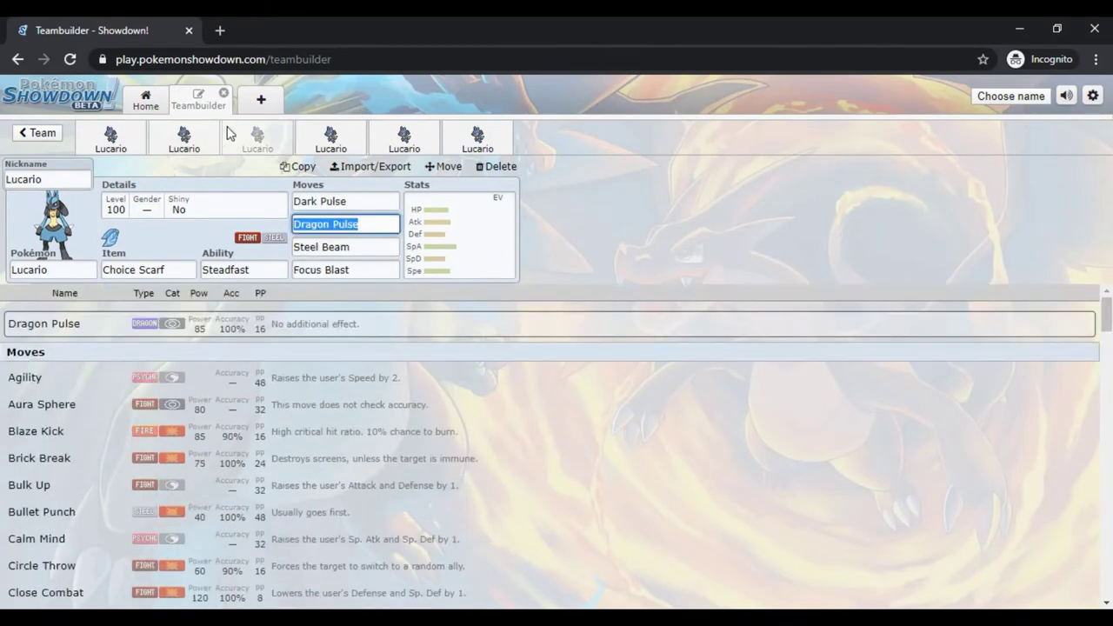
left_click(209, 135)
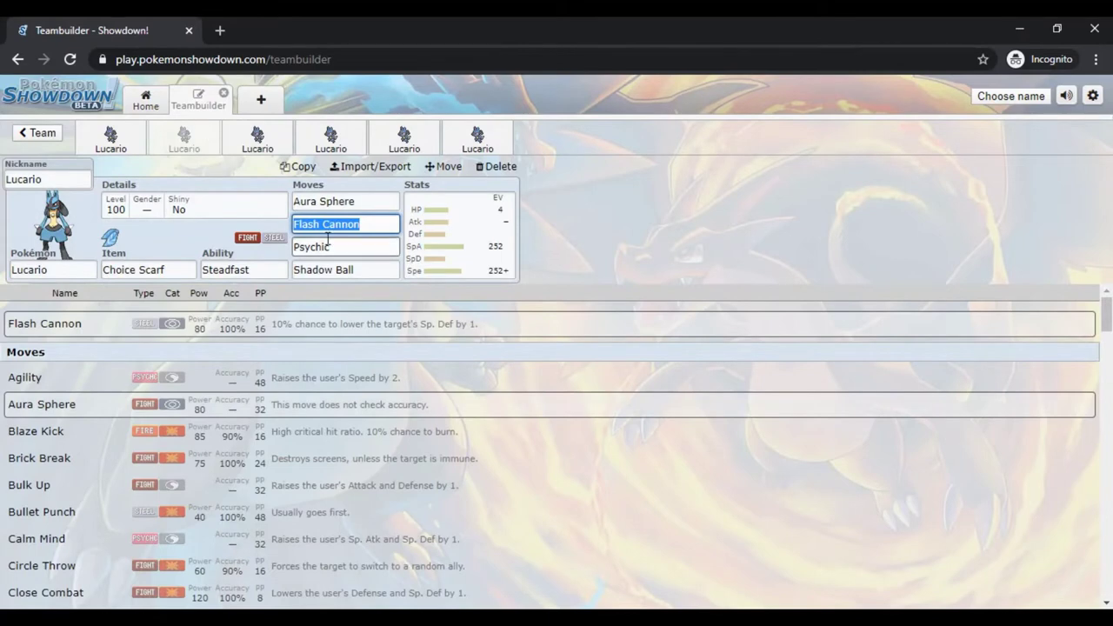
type("stea")
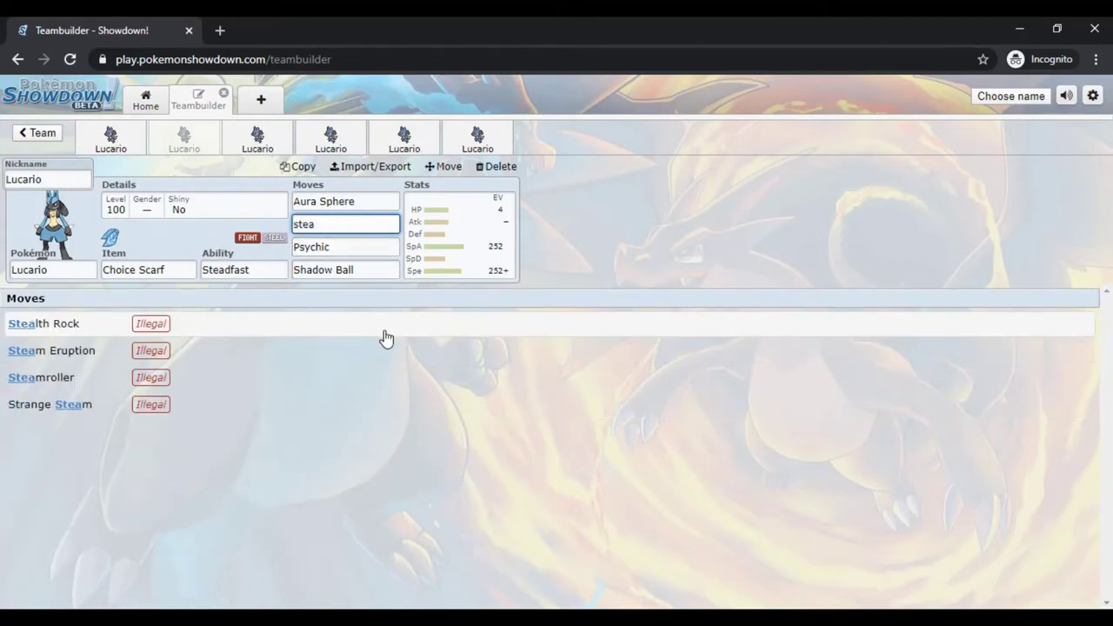
key("BackSpace")
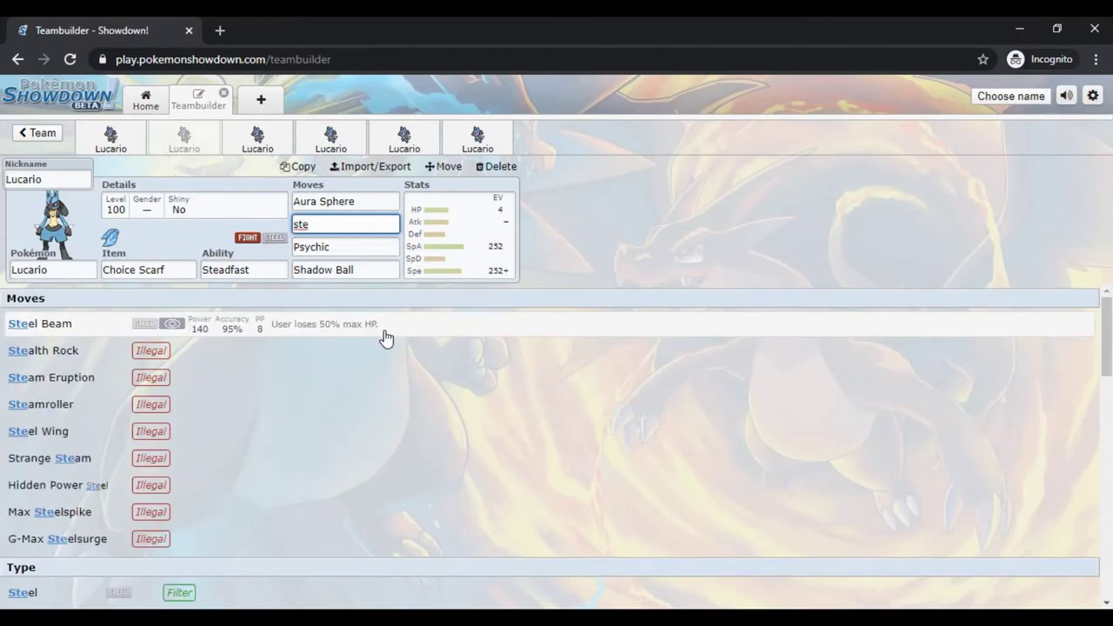
key("Return")
Step: Change the second Lucario's nature to Modest by marking its 252 Sp. Atk EVs as the boosted stat
left_click(146, 270)
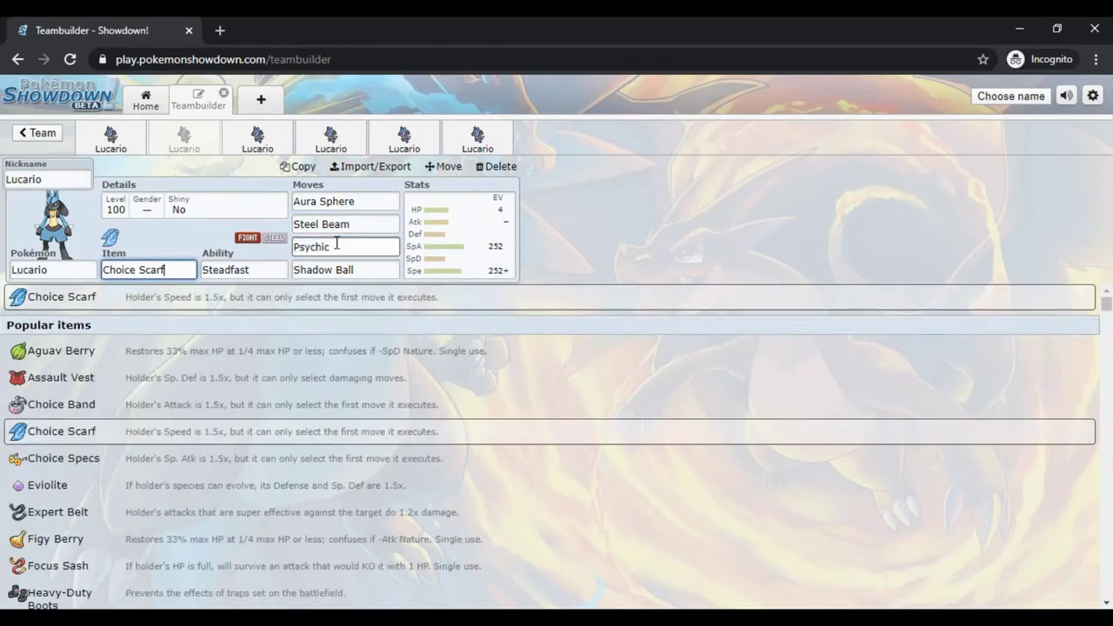
left_click(367, 226)
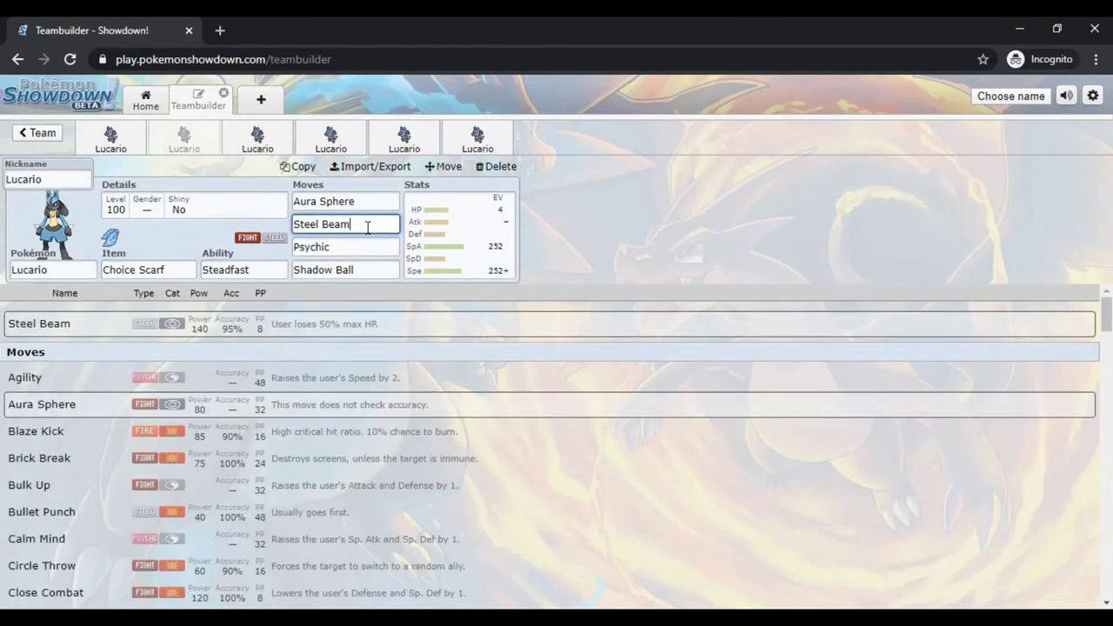
left_click(186, 270)
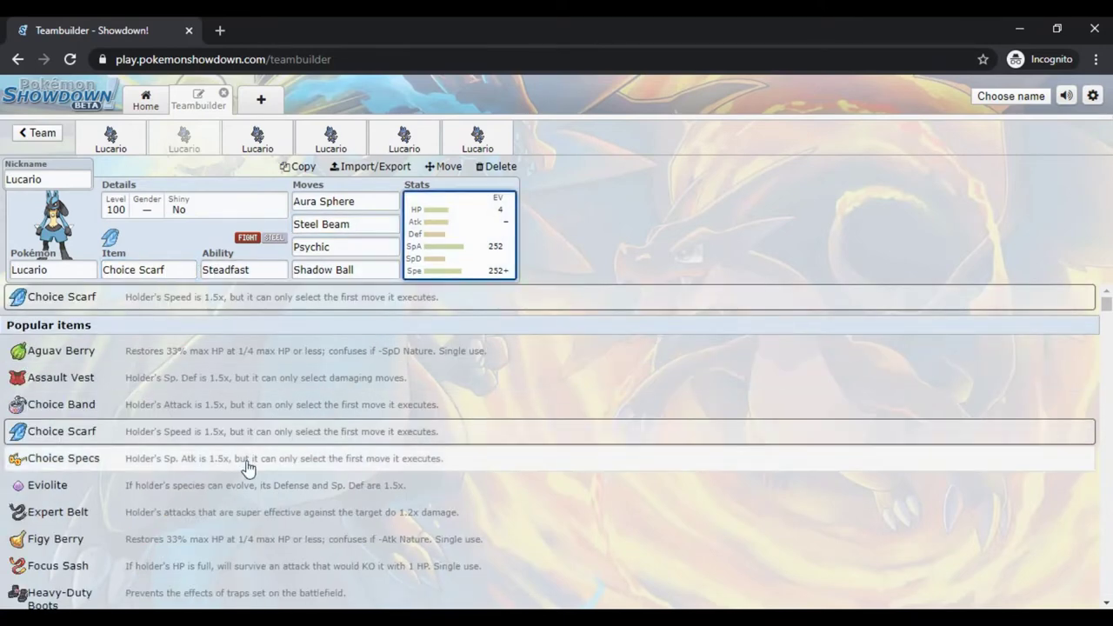
left_click(454, 274)
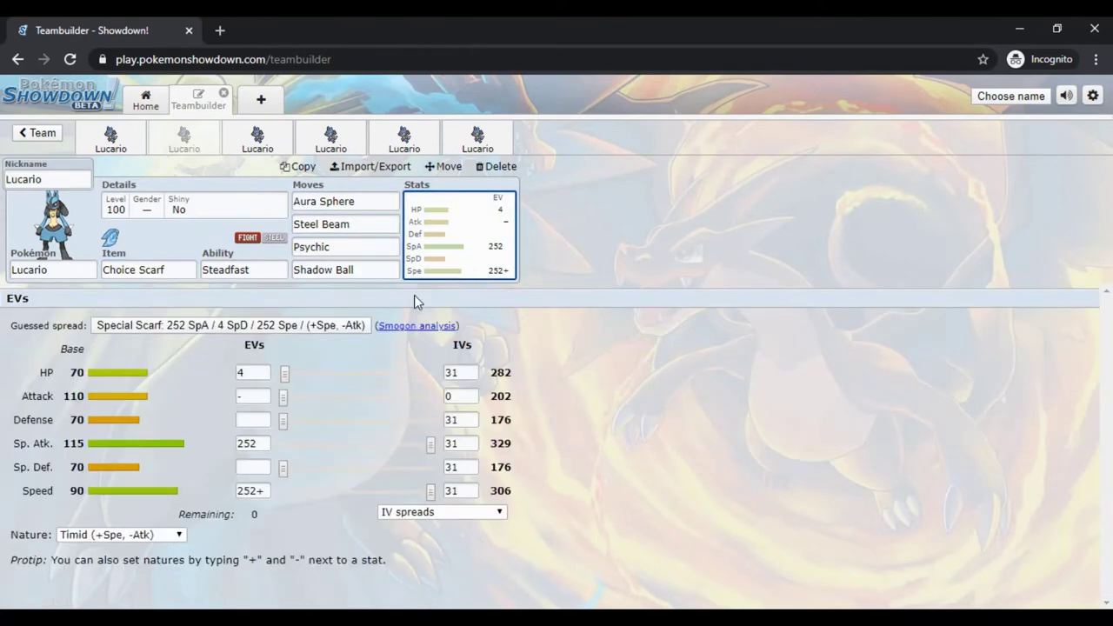
left_click(260, 444)
type("+")
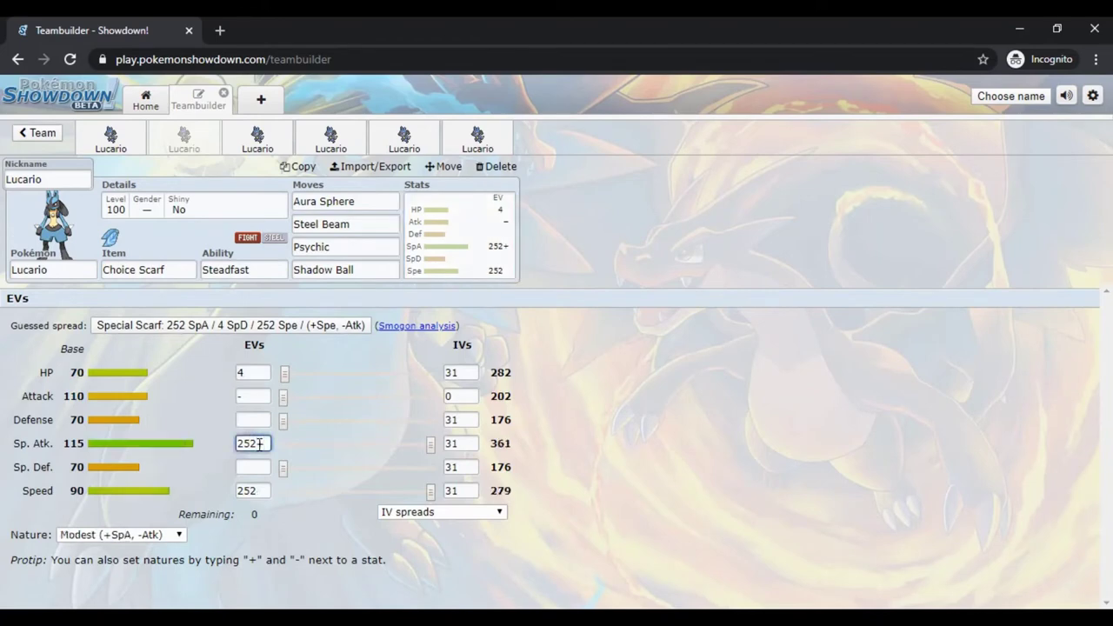
Step: Examine the popular held items available to the second Lucario and check its EV spread
left_click(174, 271)
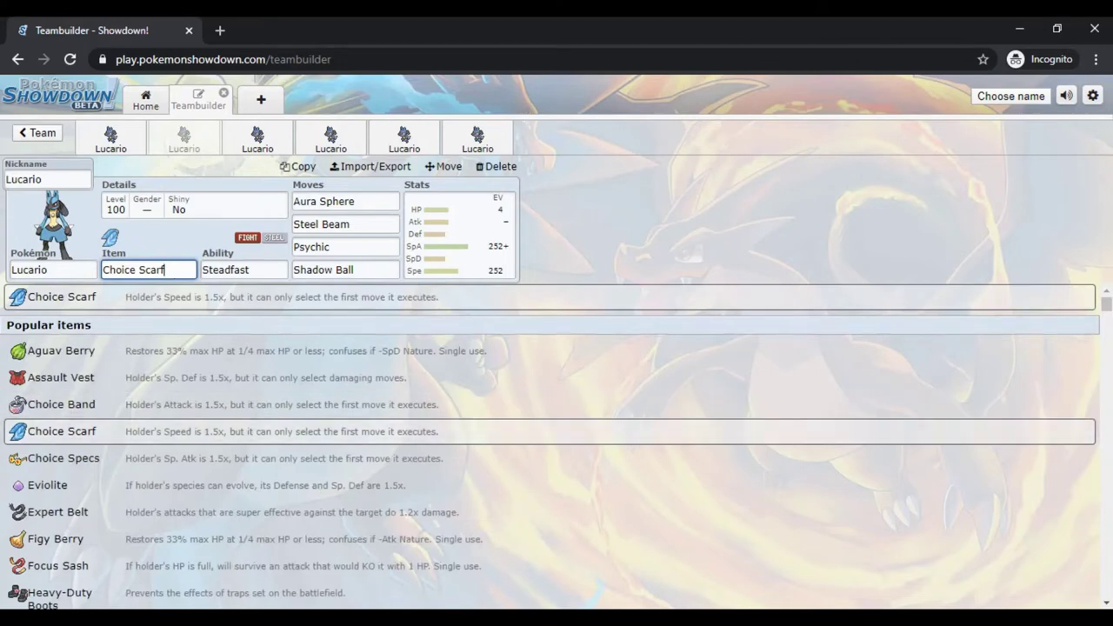
scroll(826, 494, "down", 2)
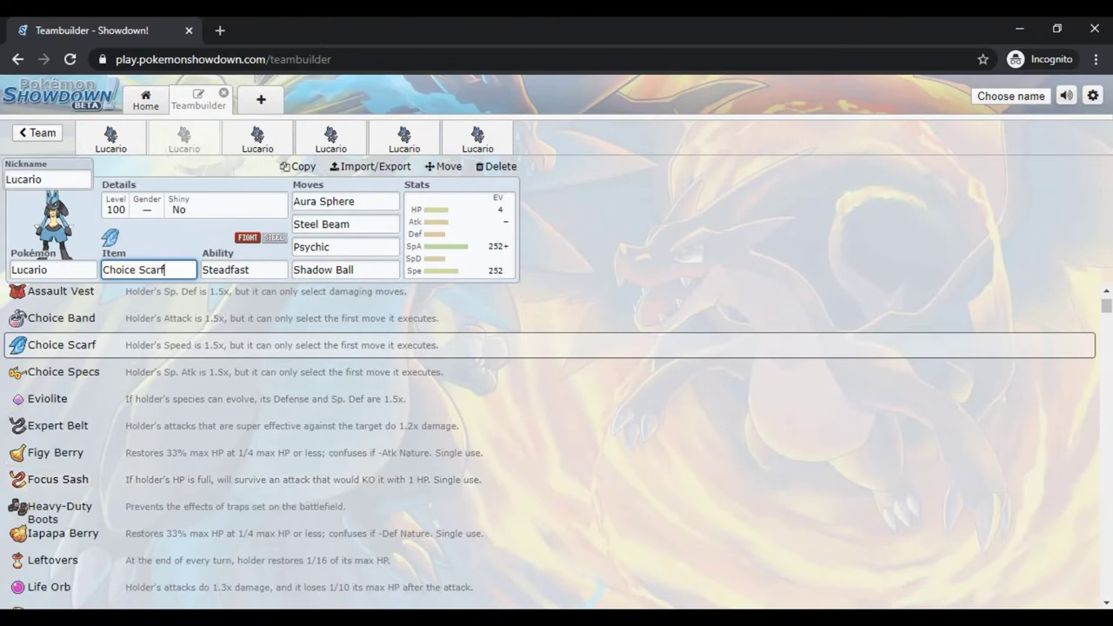
scroll(1106, 304, "down", 1)
scroll(1107, 315, "down", 3)
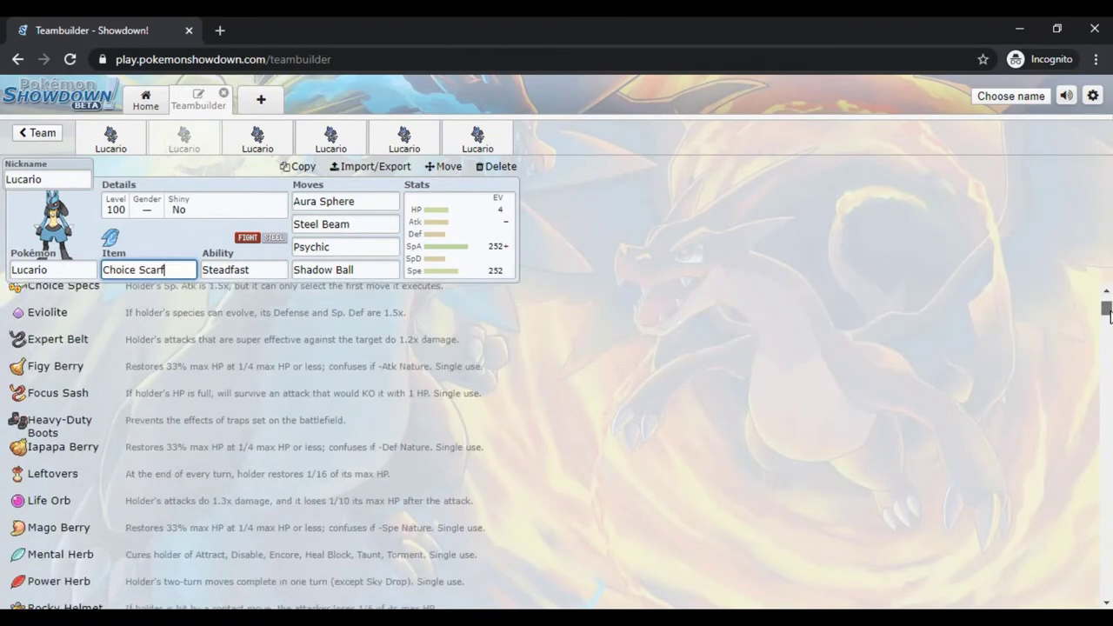
scroll(1106, 315, "up", 1)
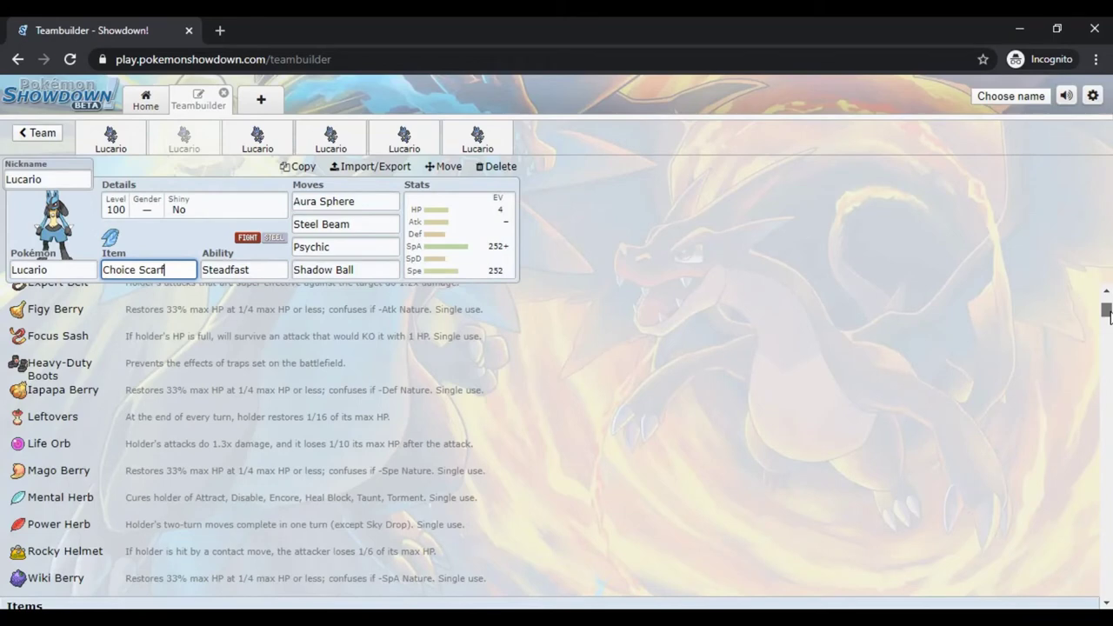
scroll(1107, 313, "up", 3)
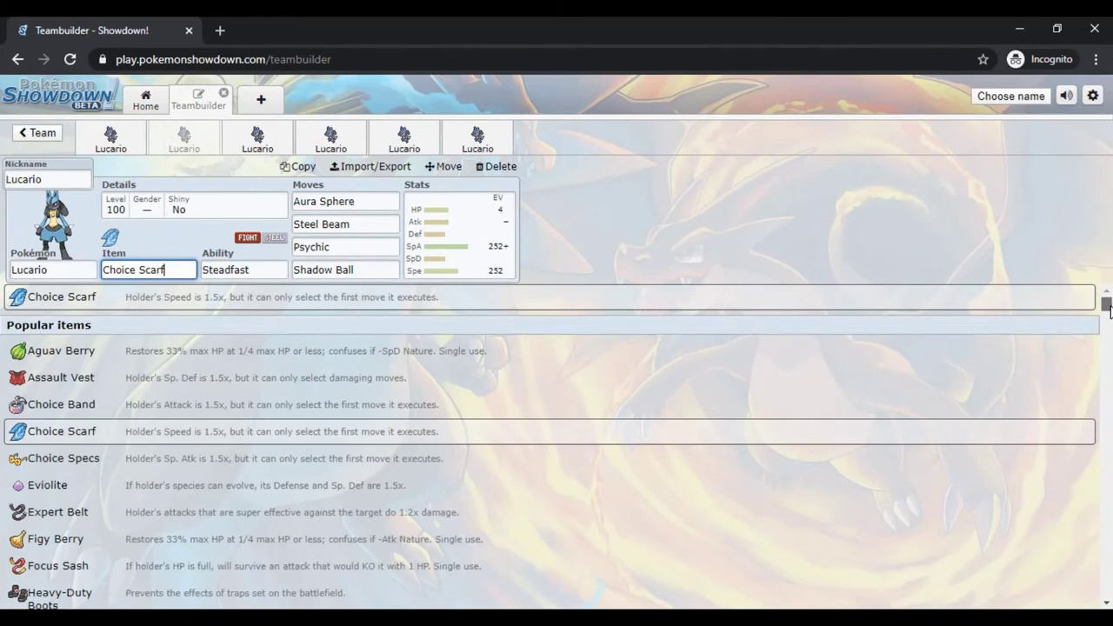
scroll(1106, 309, "down", 1)
scroll(1108, 312, "down", 1)
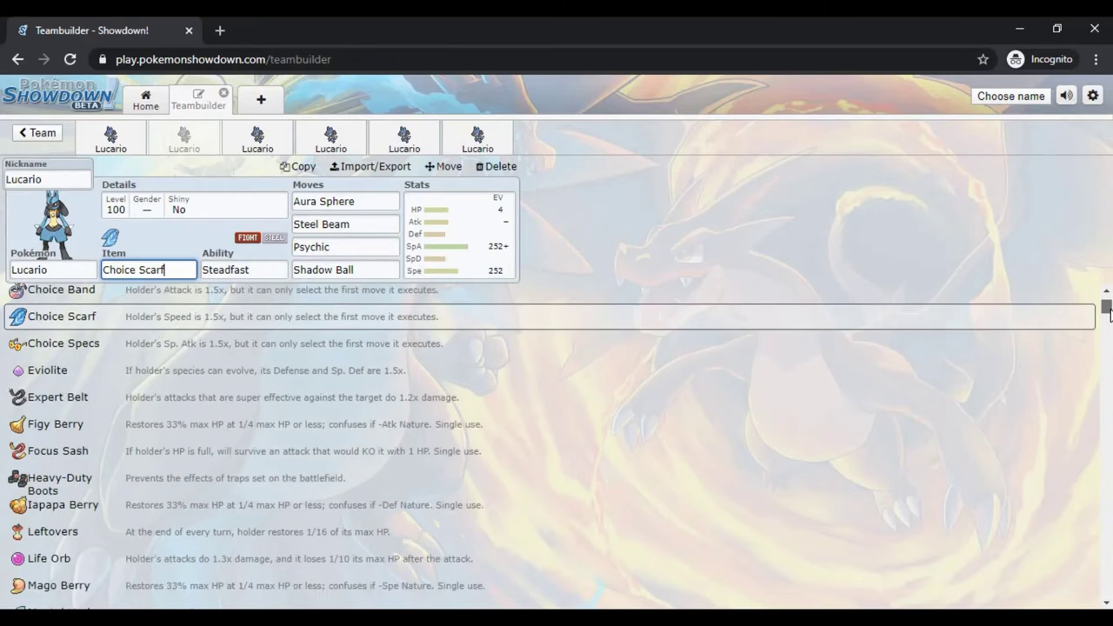
scroll(1107, 313, "down", 2)
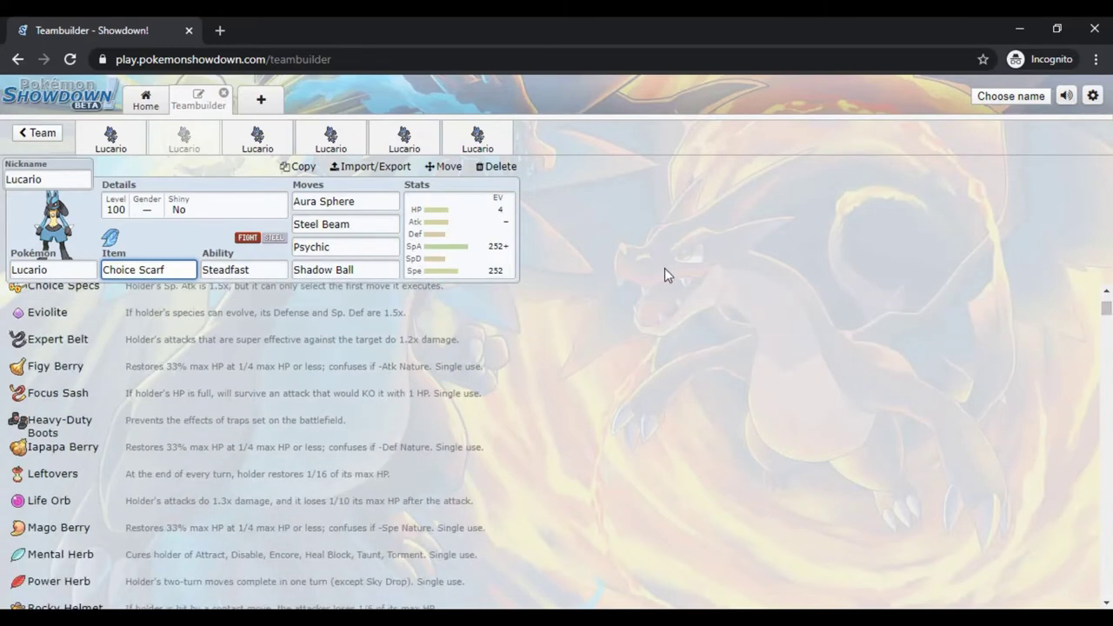
left_click(481, 261)
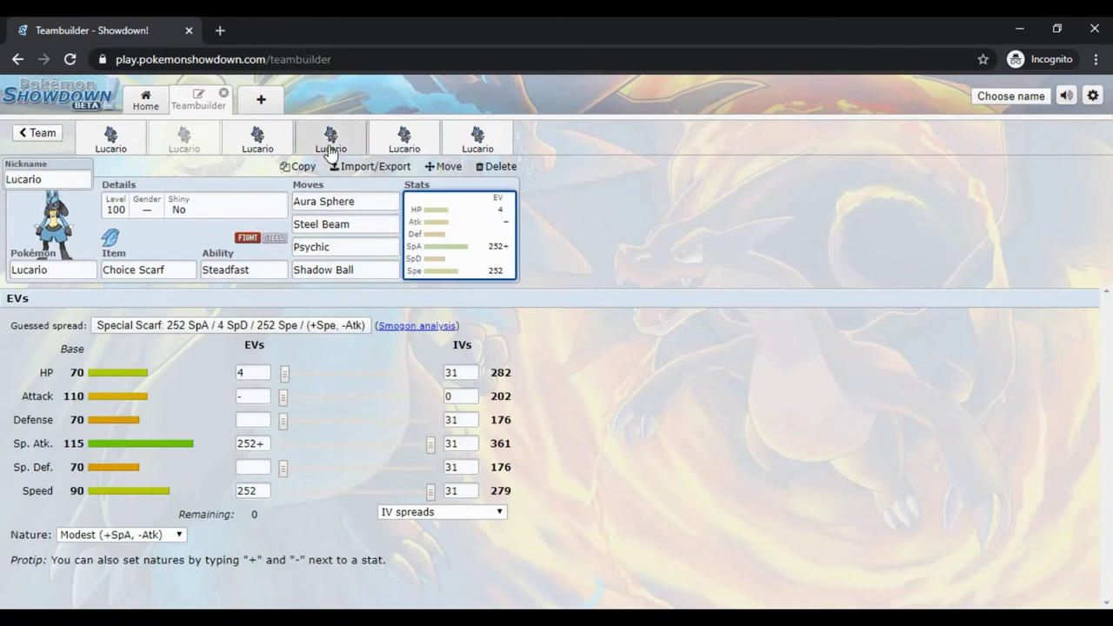
Step: Examine the third Lucario's Dragon Pulse, Steel Beam and Focus Blast moves, its other available moves and its EV spread
left_click(258, 139)
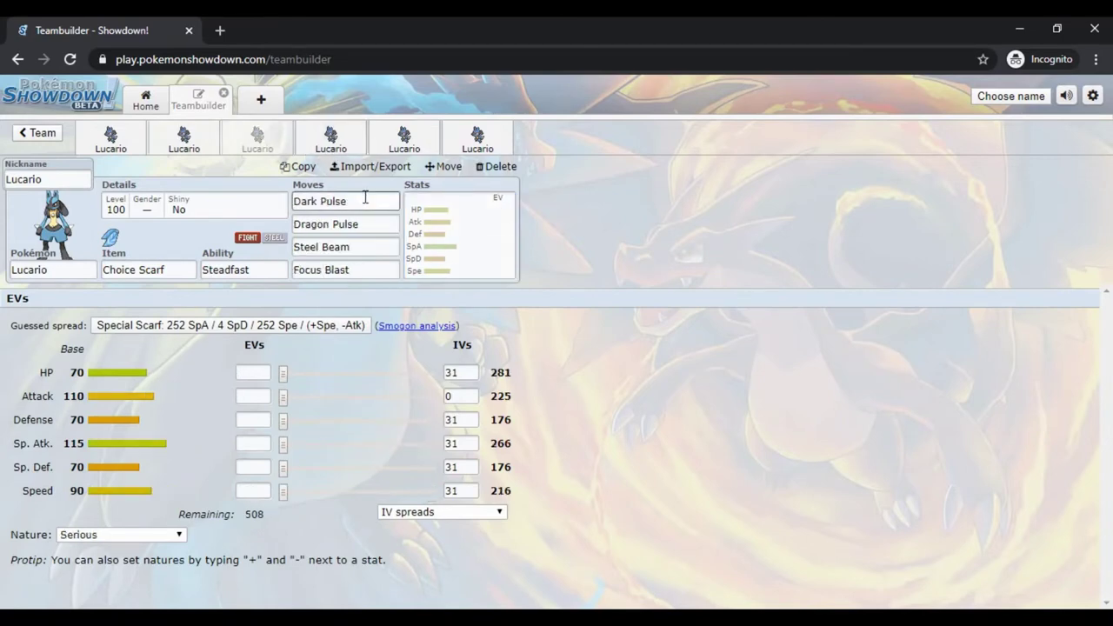
left_click(366, 222)
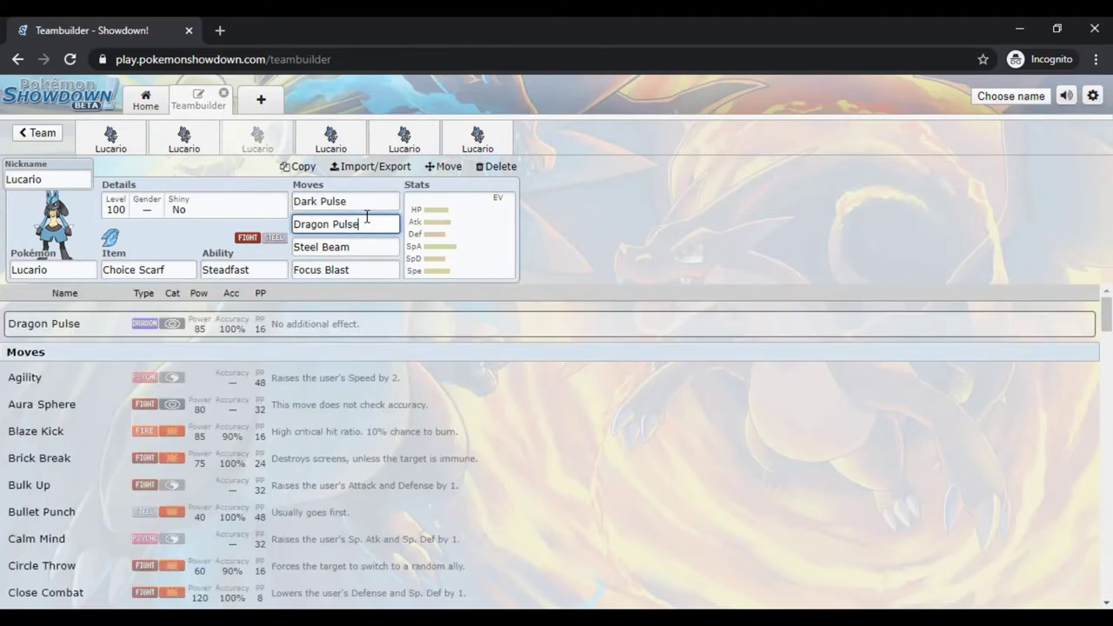
left_click(367, 242)
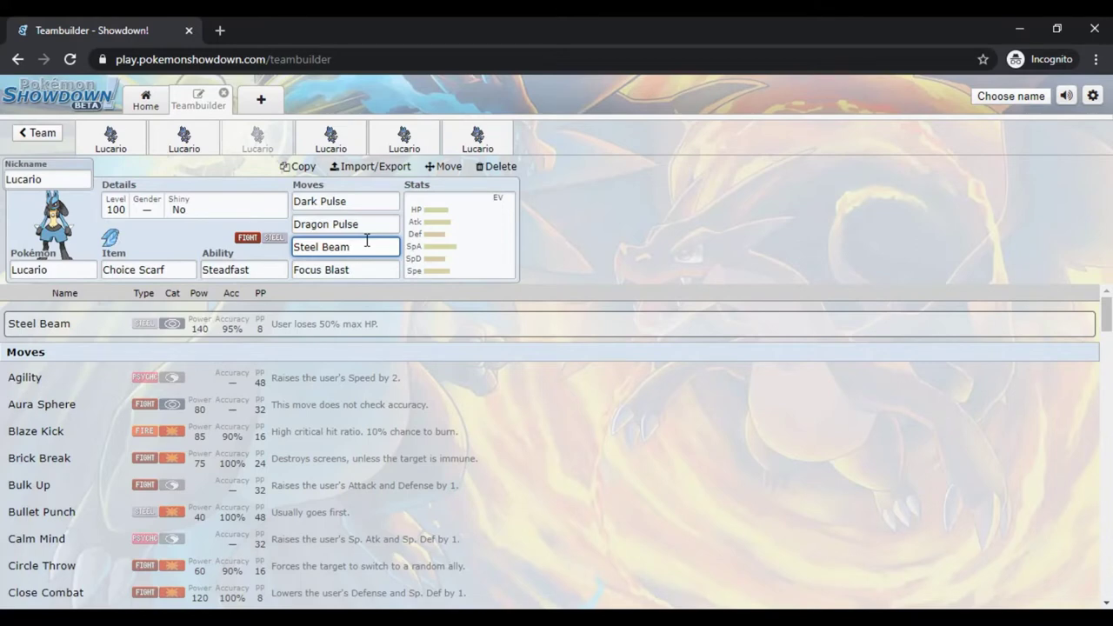
left_click(367, 268)
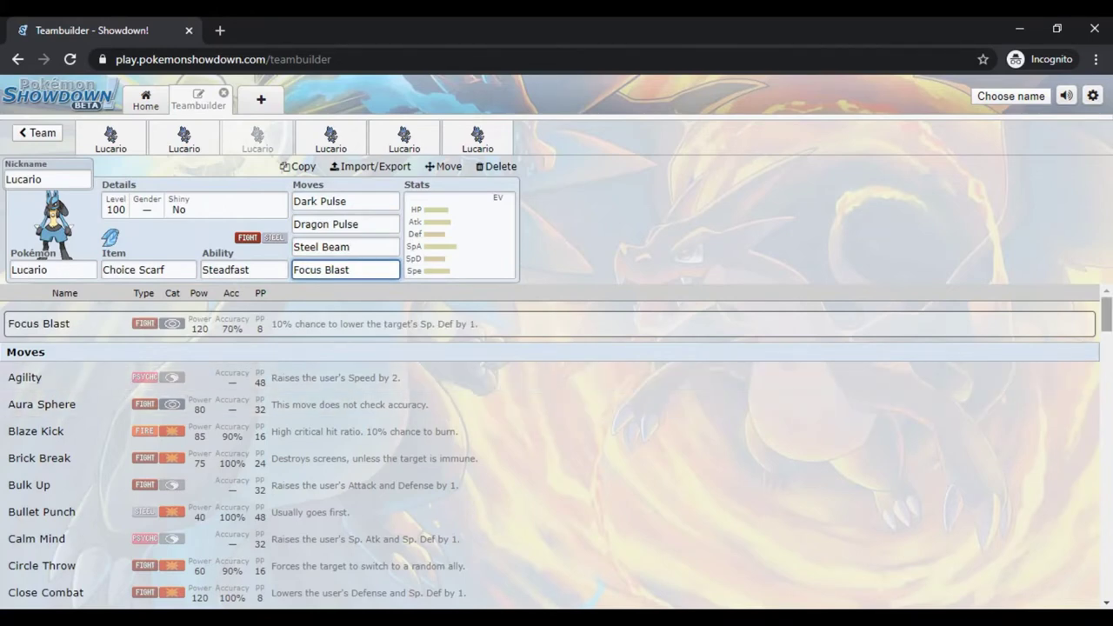
scroll(556, 435, "down", 3)
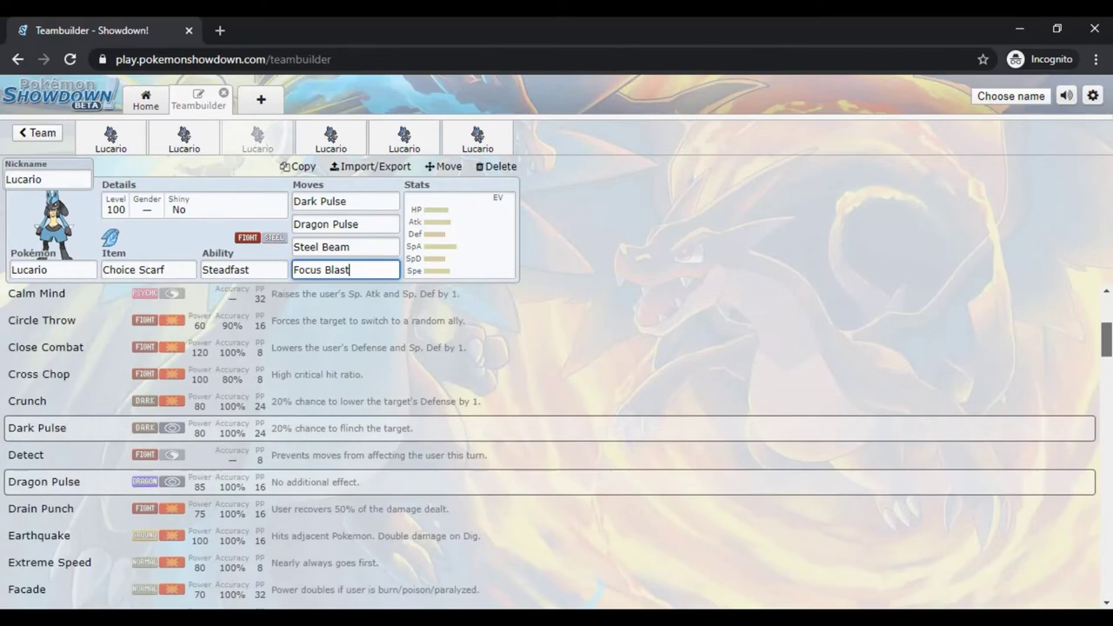
scroll(556, 435, "down", 5)
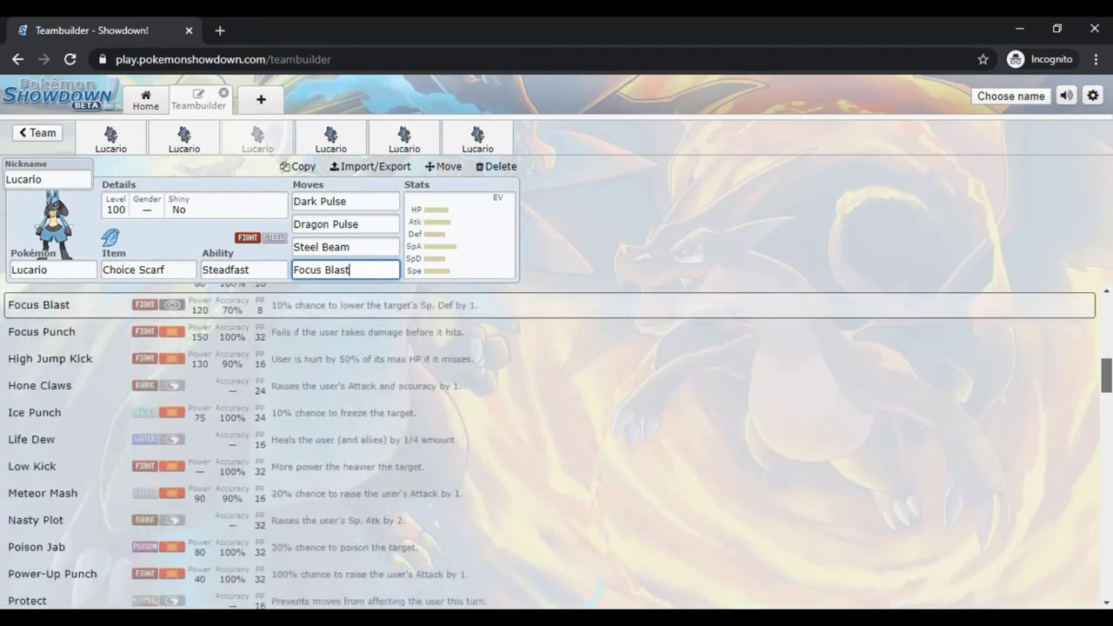
scroll(557, 434, "down", 3)
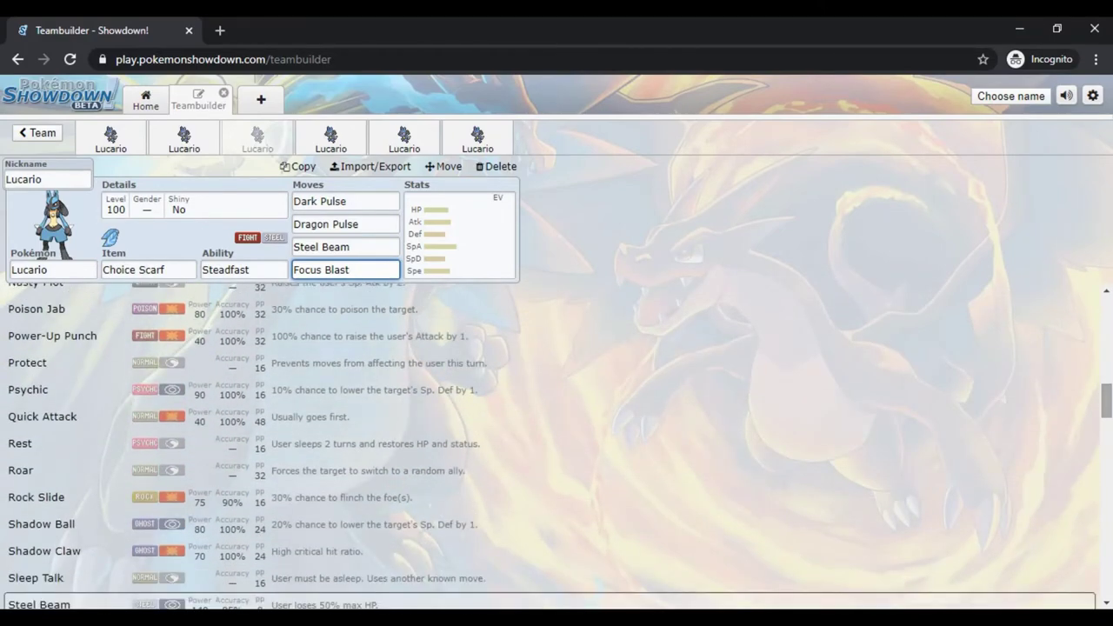
scroll(557, 435, "down", 6)
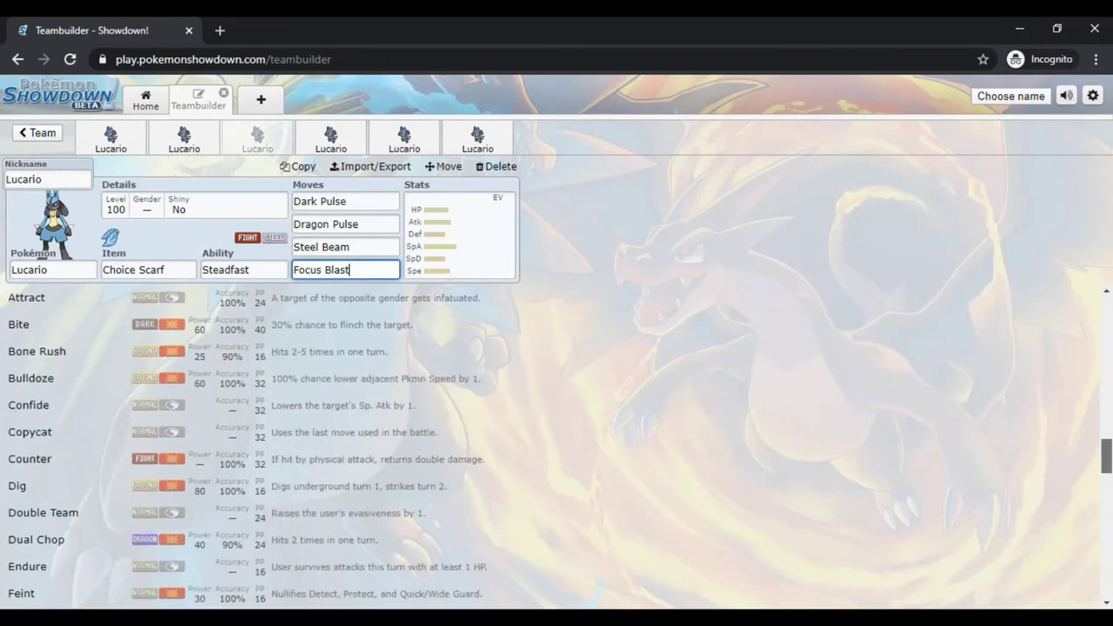
left_click(456, 245)
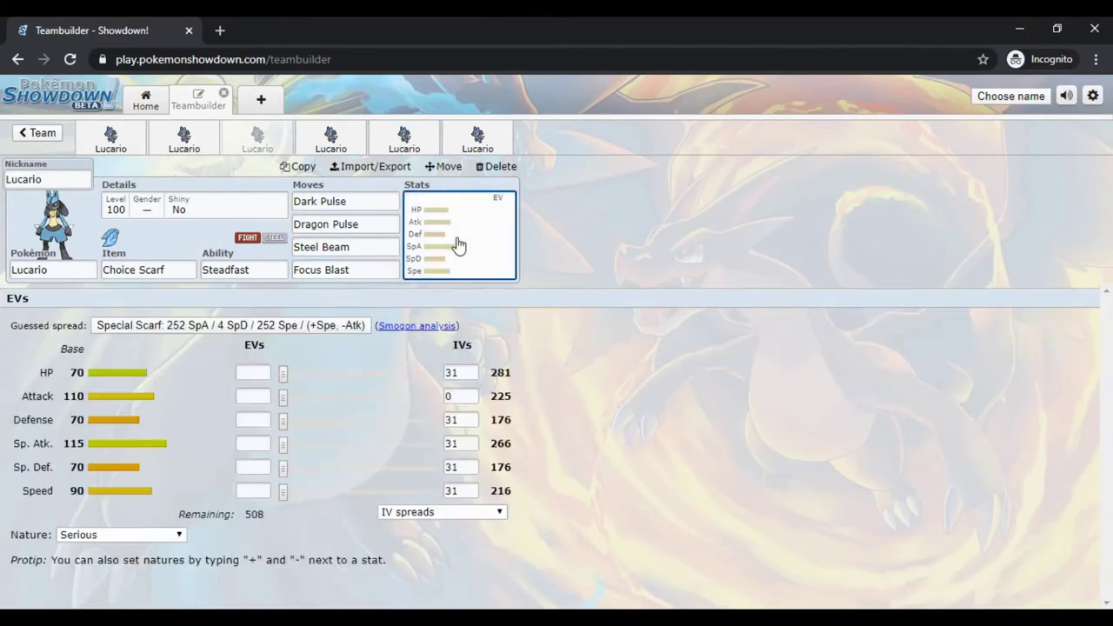
Step: Review the fourth Lucario's Life Orb and ability options, and change its ability to Inner Focus
left_click(335, 142)
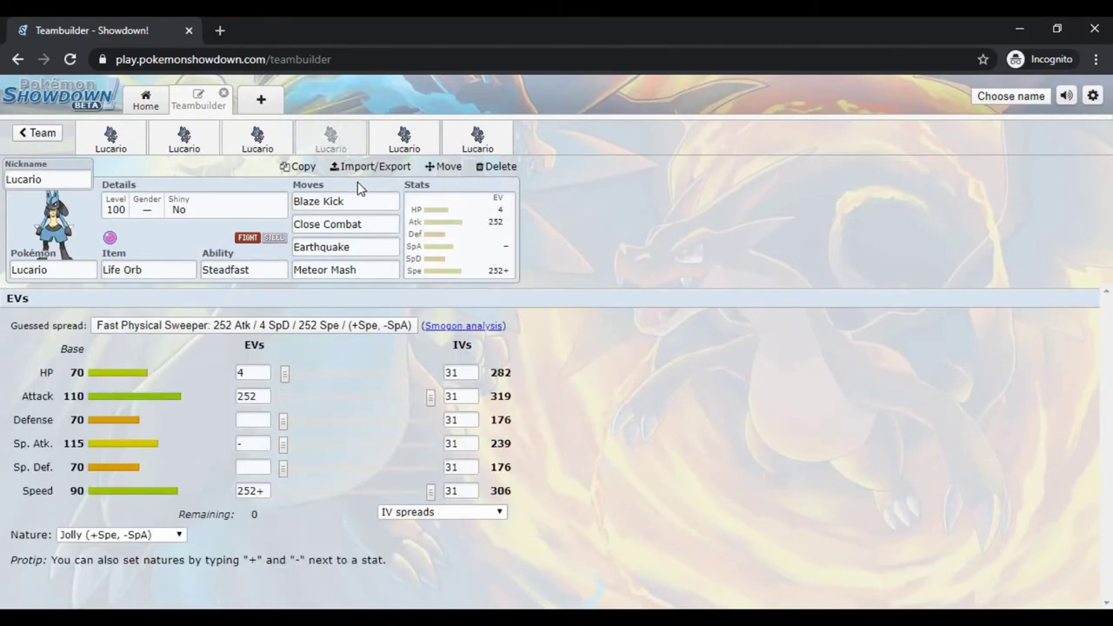
left_click(156, 268)
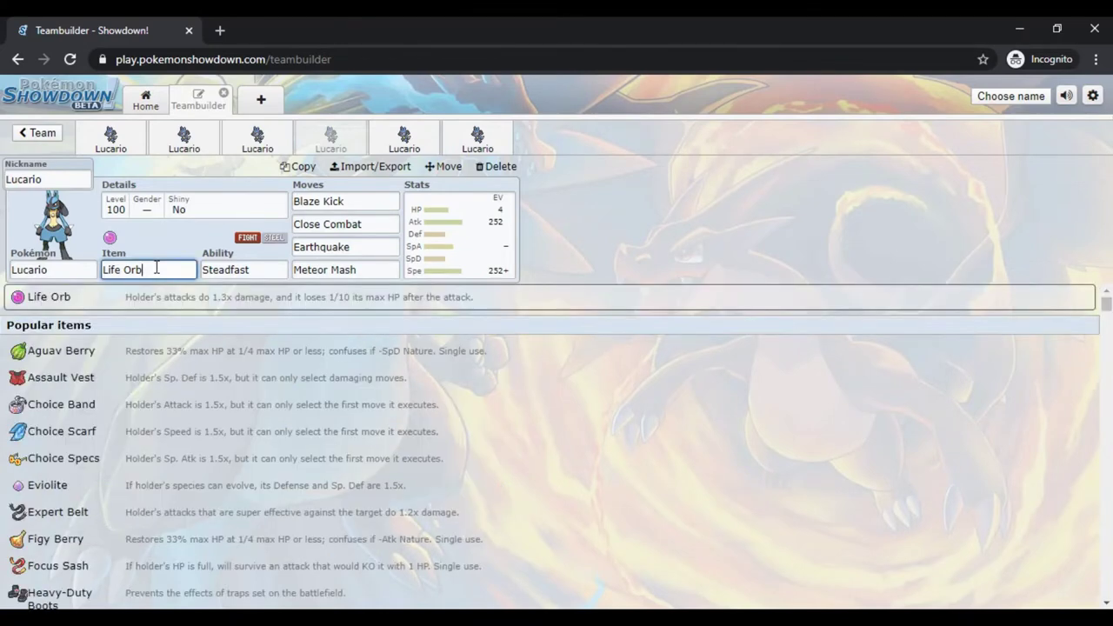
left_click(224, 272)
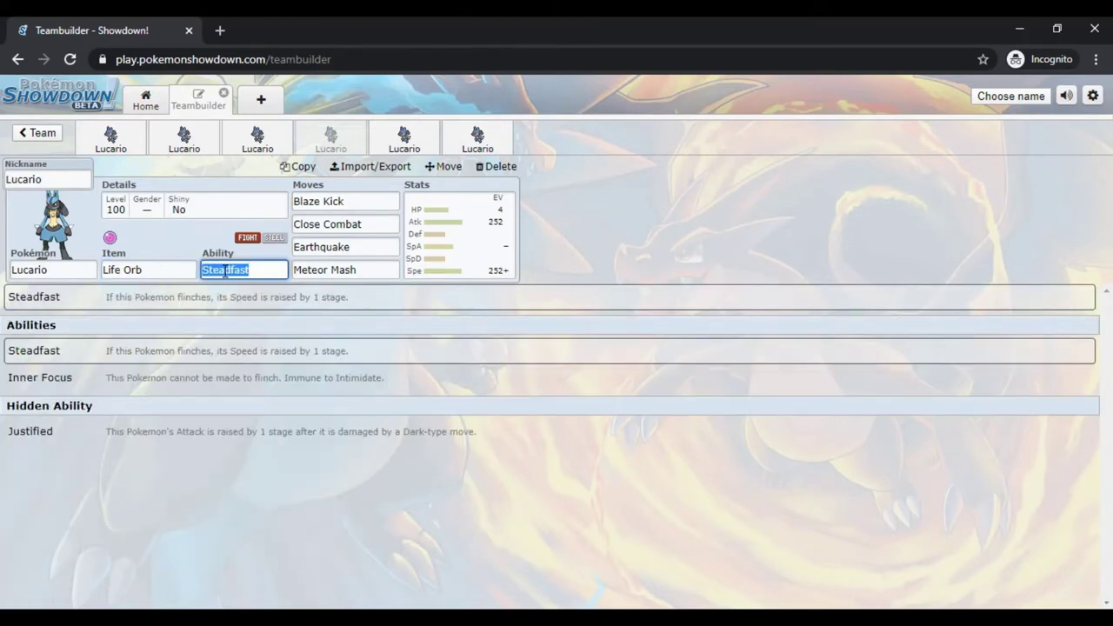
left_click(195, 270)
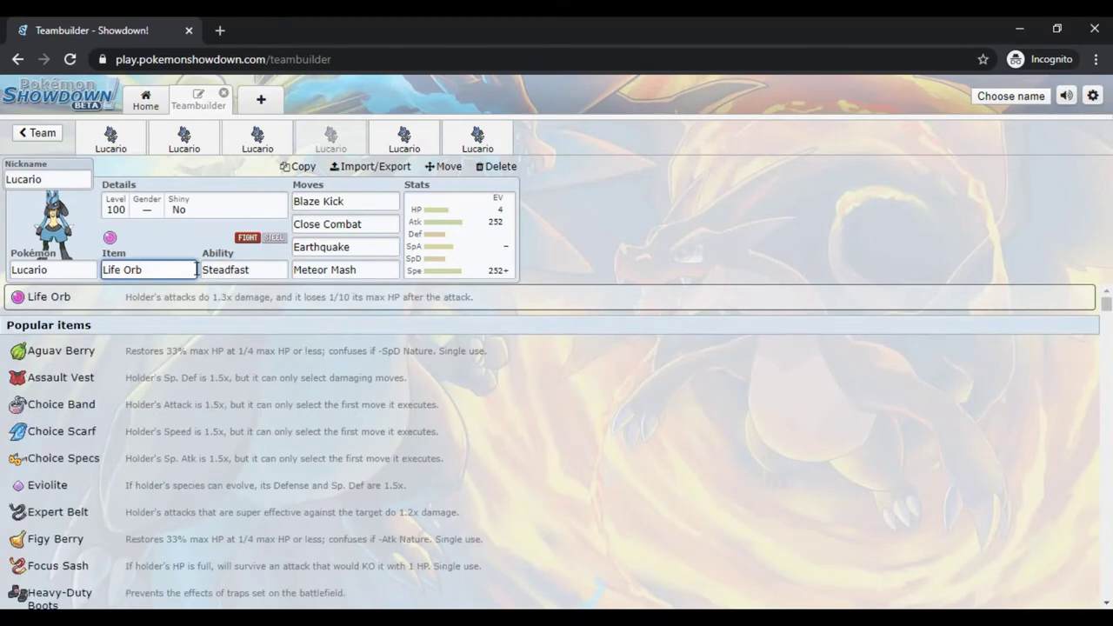
left_click(264, 270)
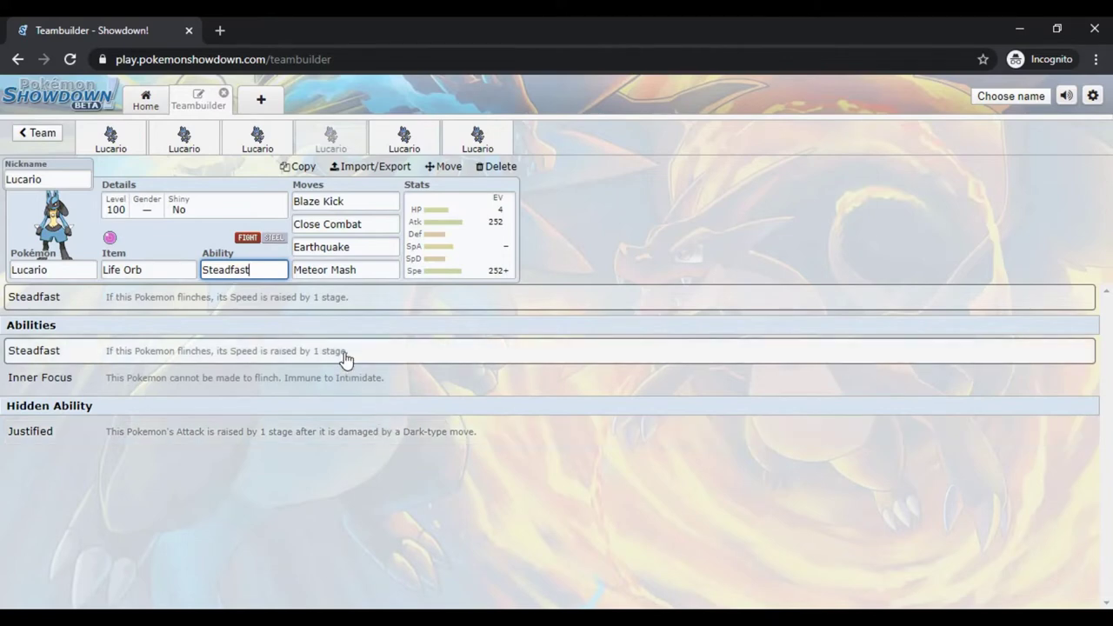
left_click(405, 376)
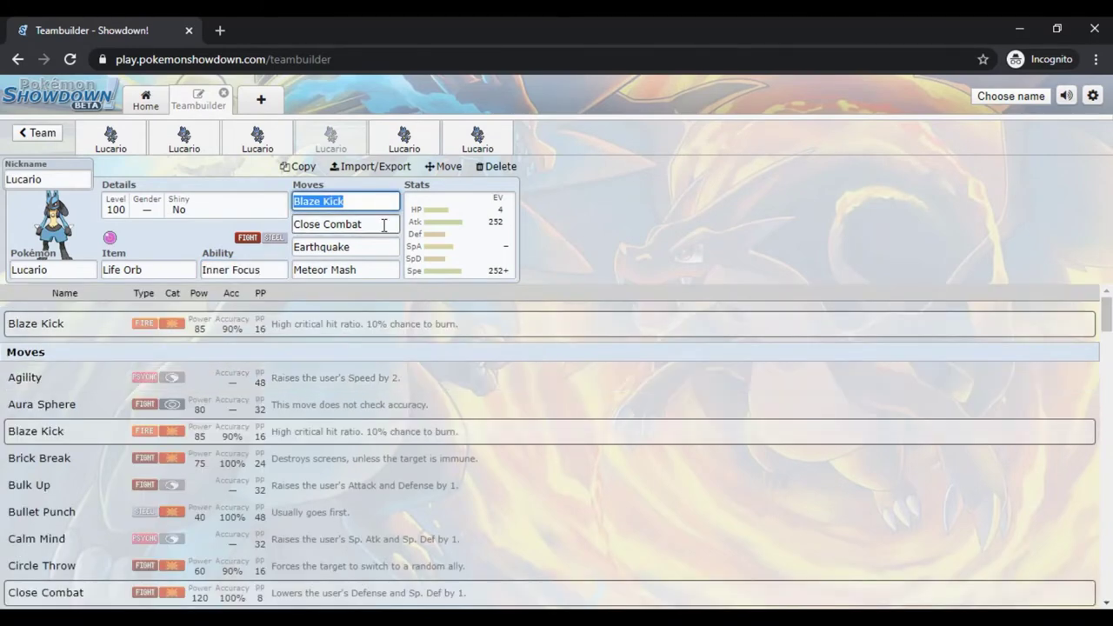
Step: Examine the details of the fourth Lucario's Blaze Kick, Close Combat, Meteor Mash and Earthquake moves
left_click(442, 245)
left_click(389, 199)
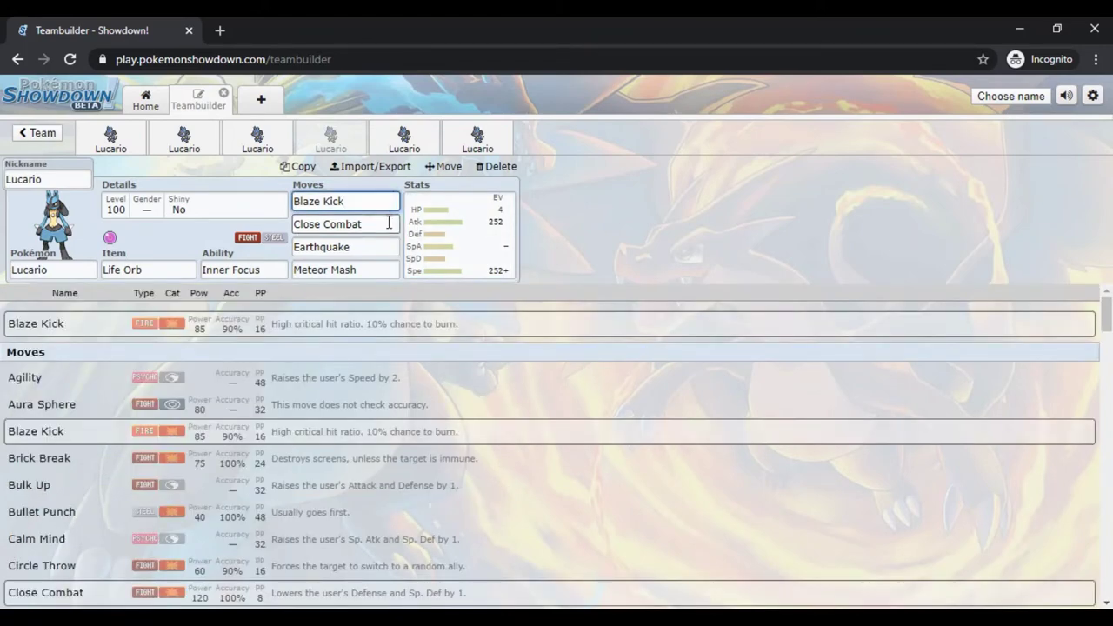
left_click(388, 224)
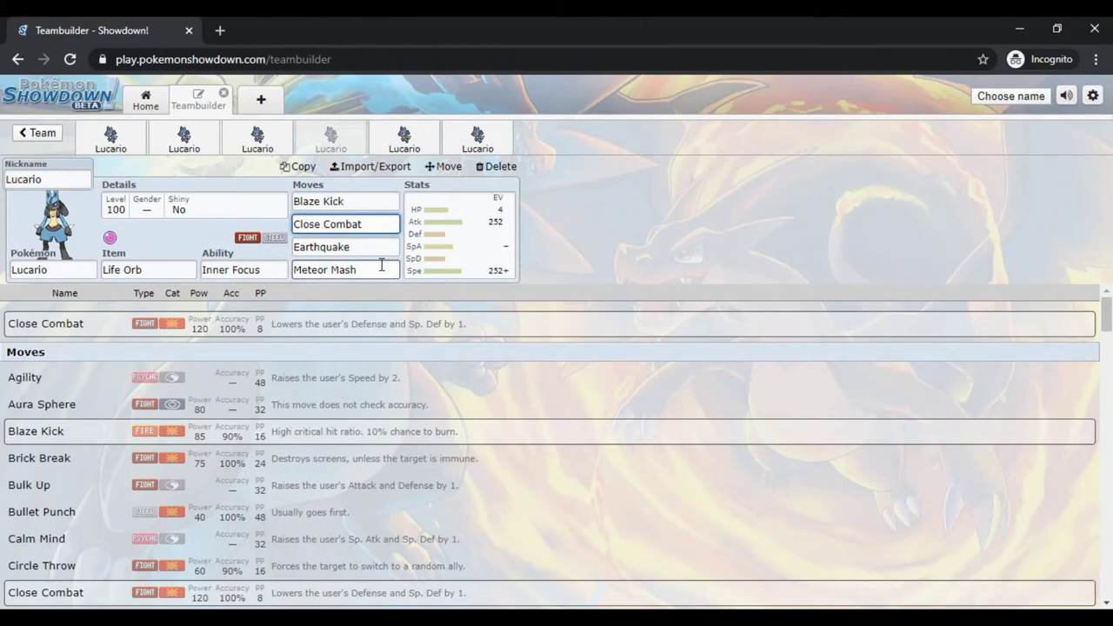
left_click(381, 265)
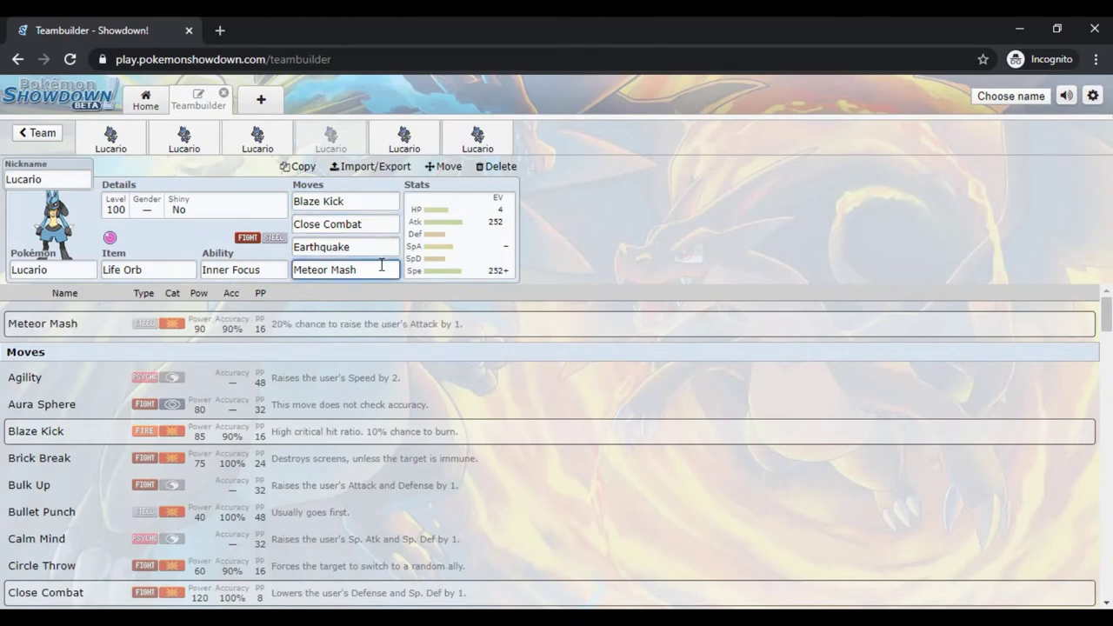
left_click(373, 224)
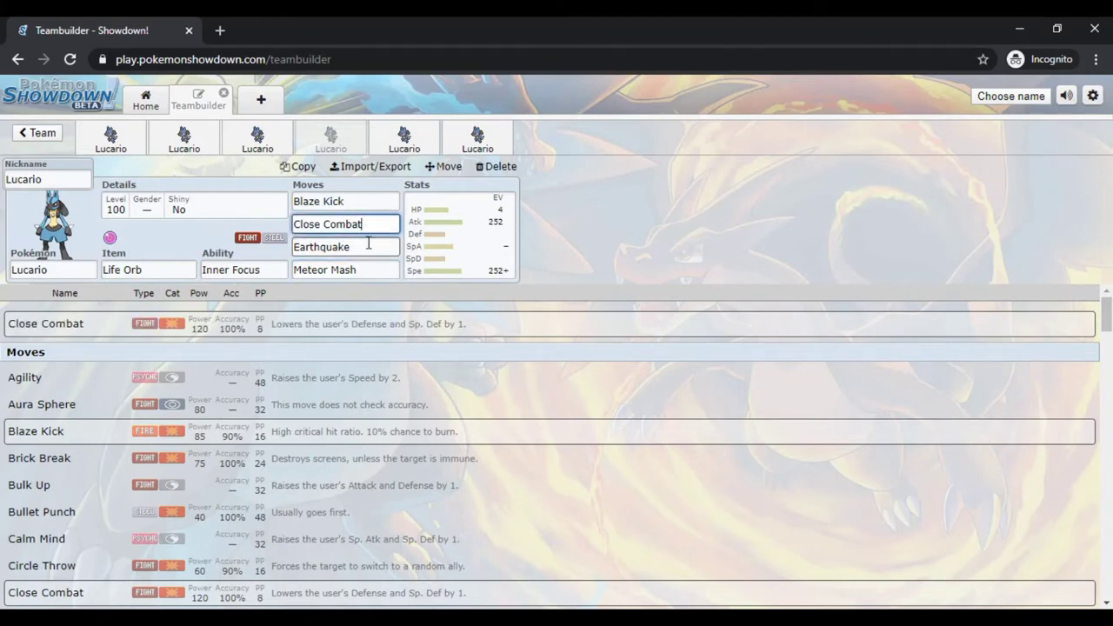
left_click(365, 203)
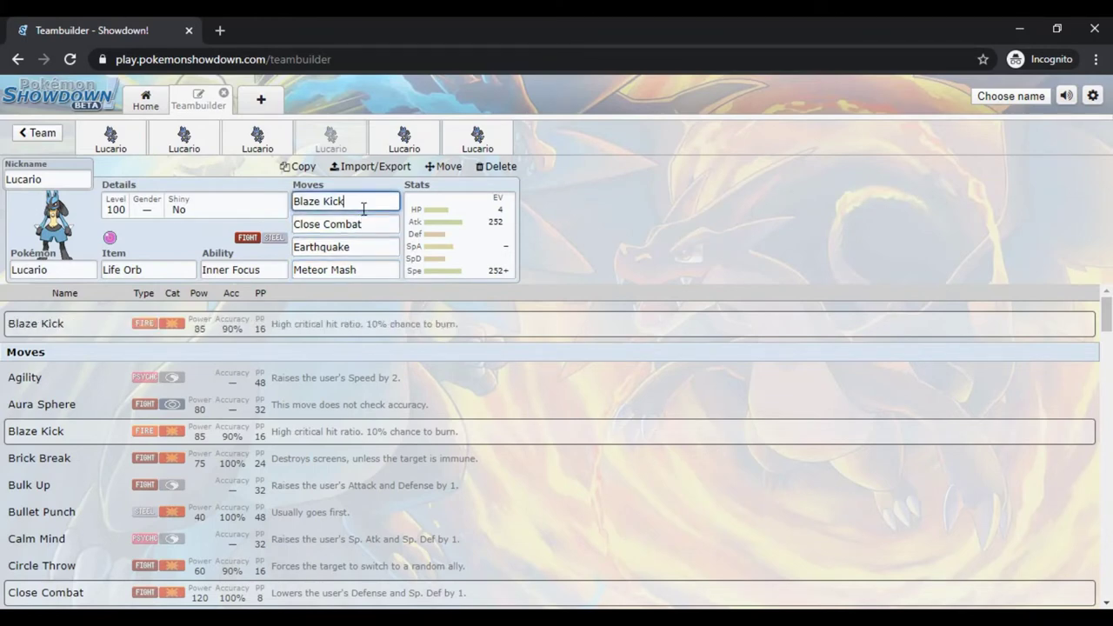
left_click(362, 266)
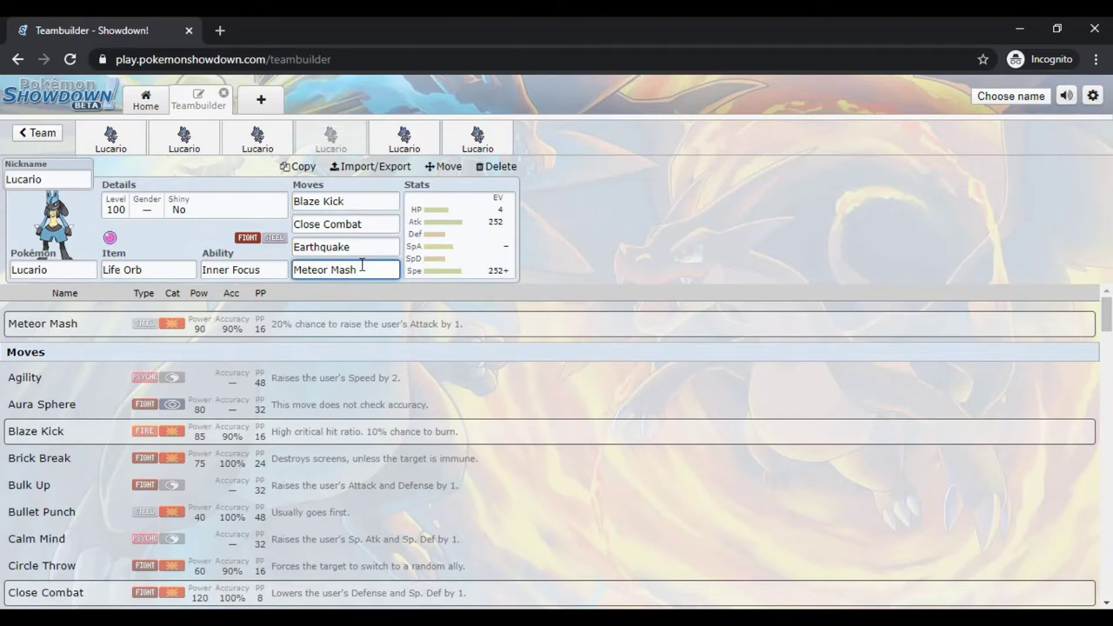
left_click(363, 246)
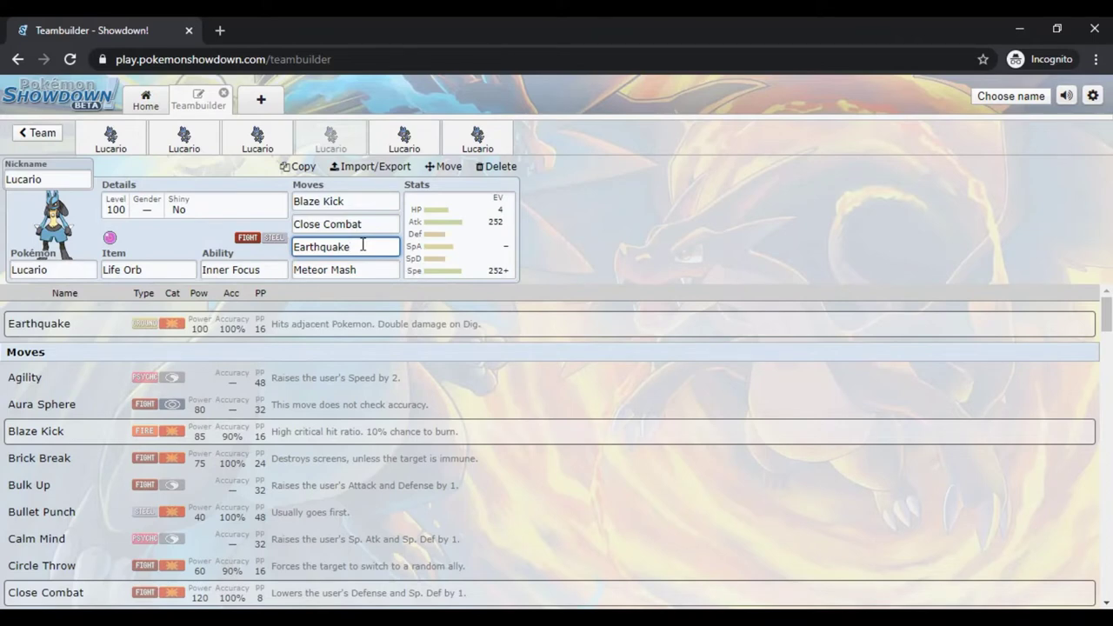
Step: Compare the details of the sixth Lucario's High Jump Kick, Brick Break, Crunch and Extreme Speed moves
left_click(477, 138)
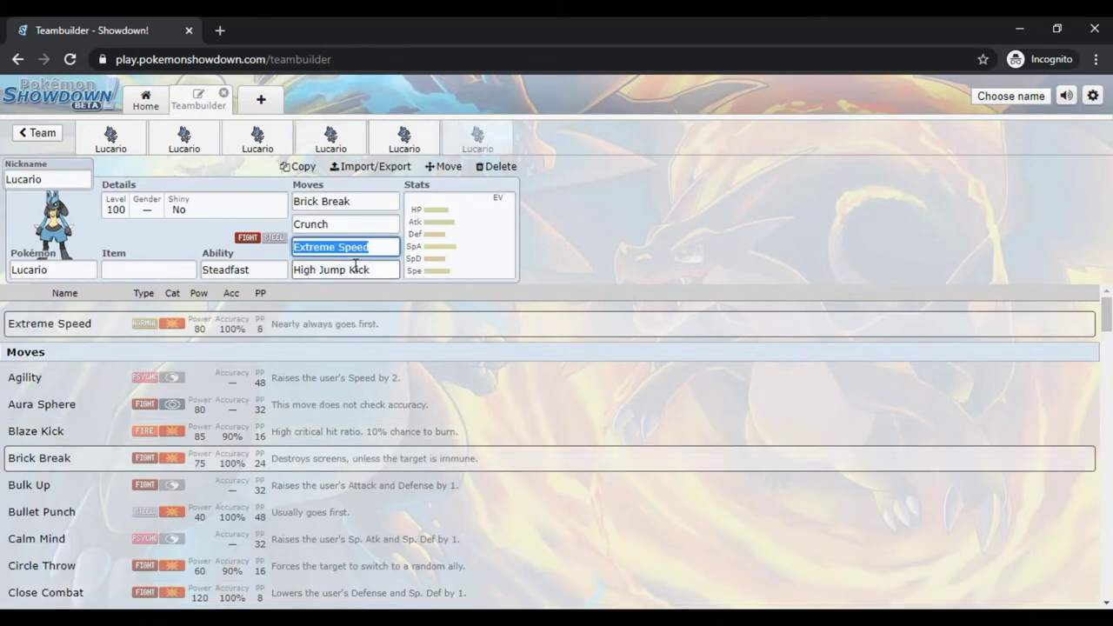
left_click(354, 266)
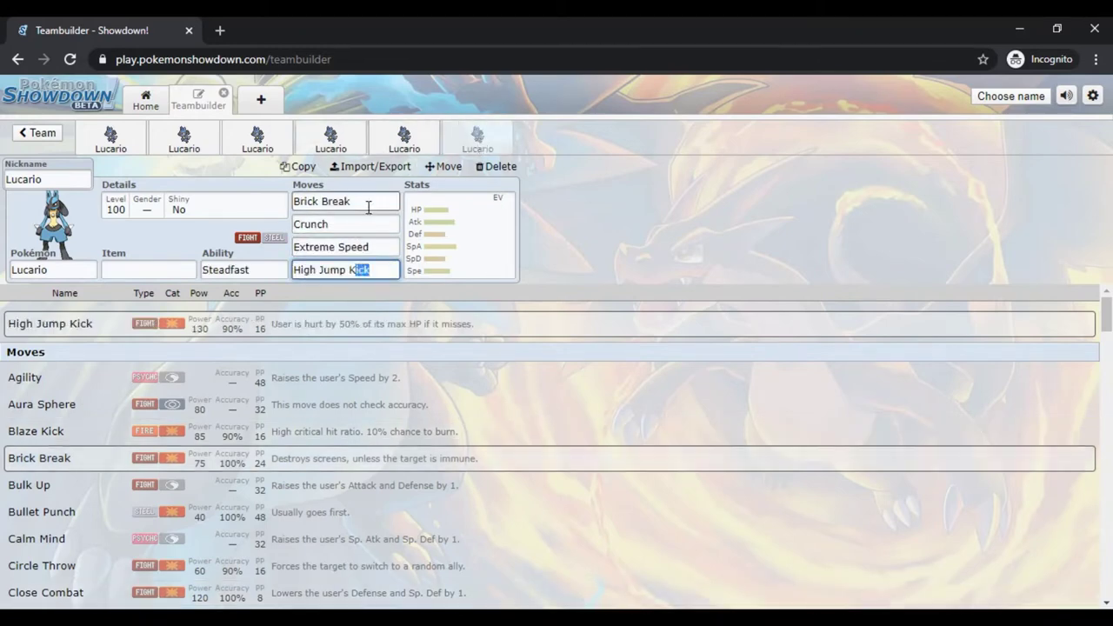
left_click(365, 201)
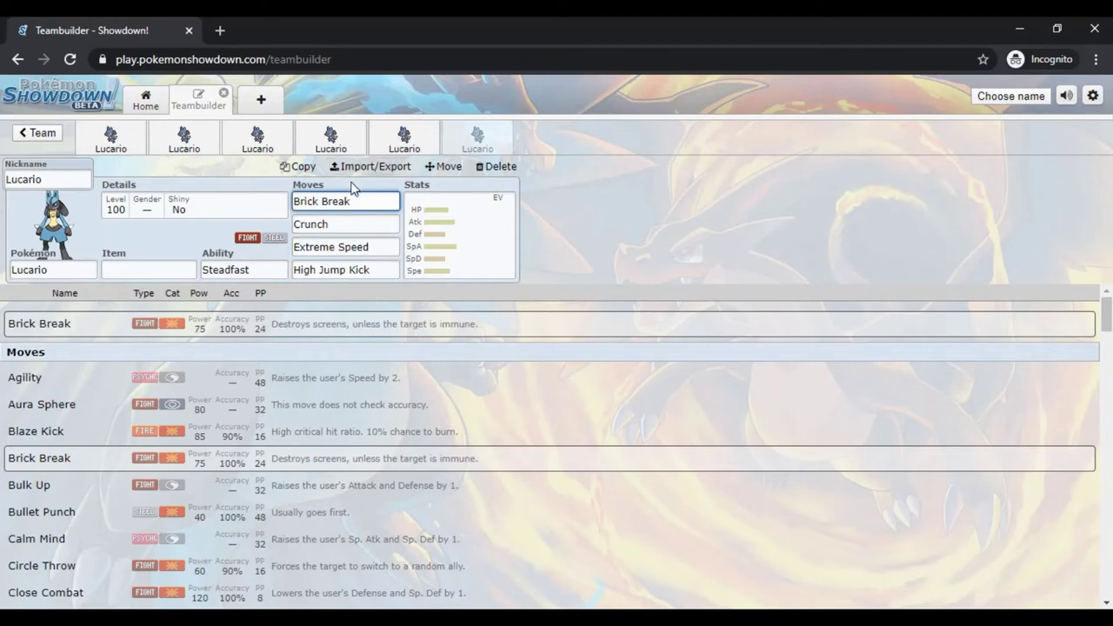
left_click(379, 265)
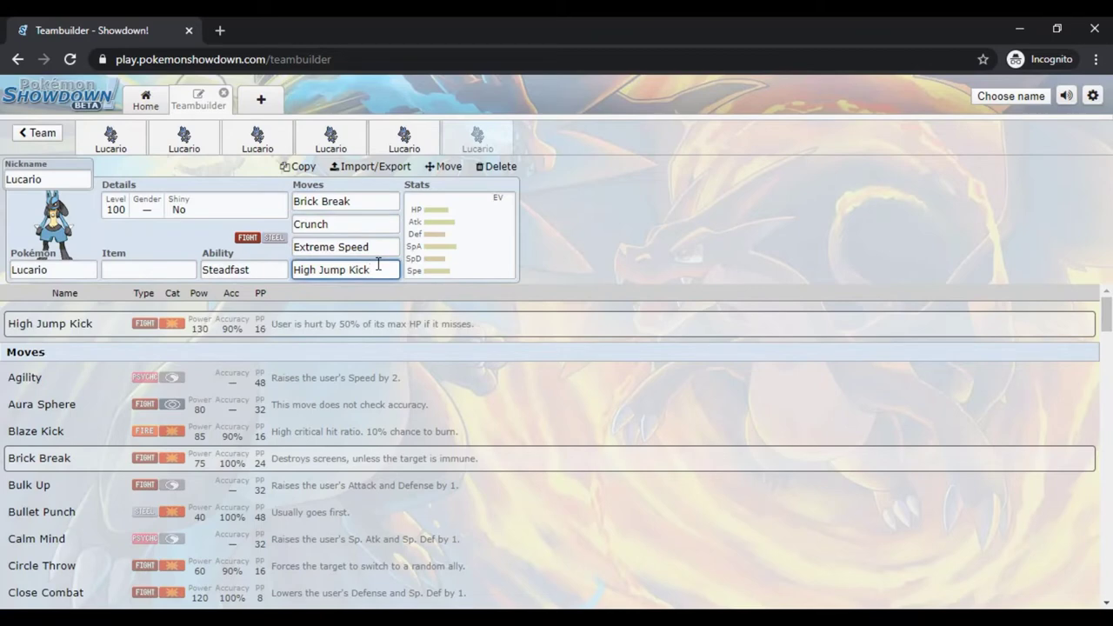
left_click(375, 208)
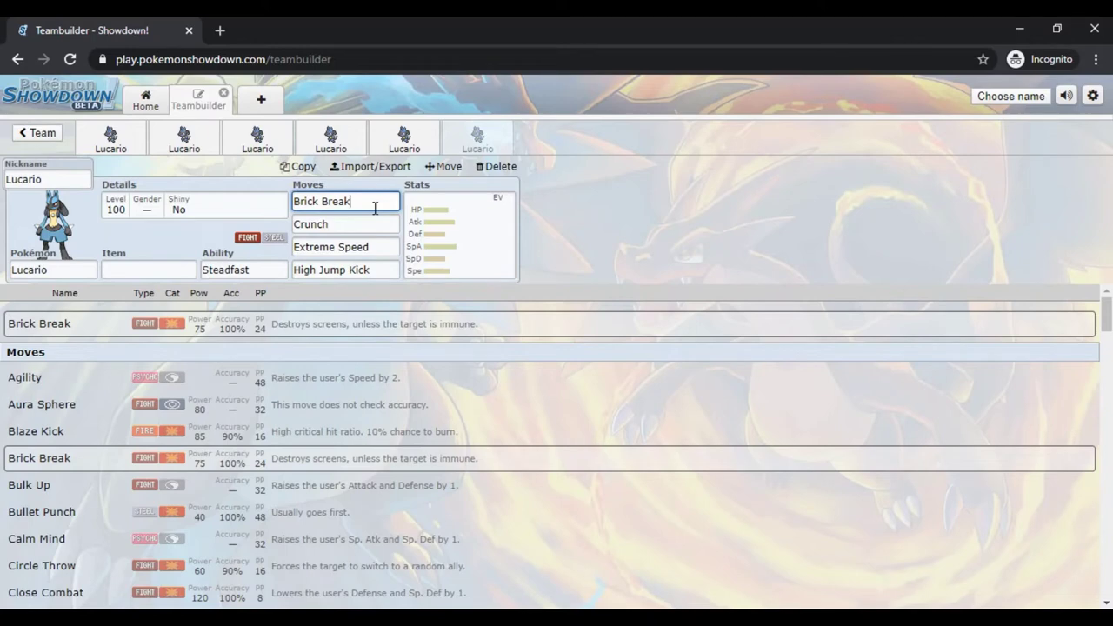
left_click(378, 224)
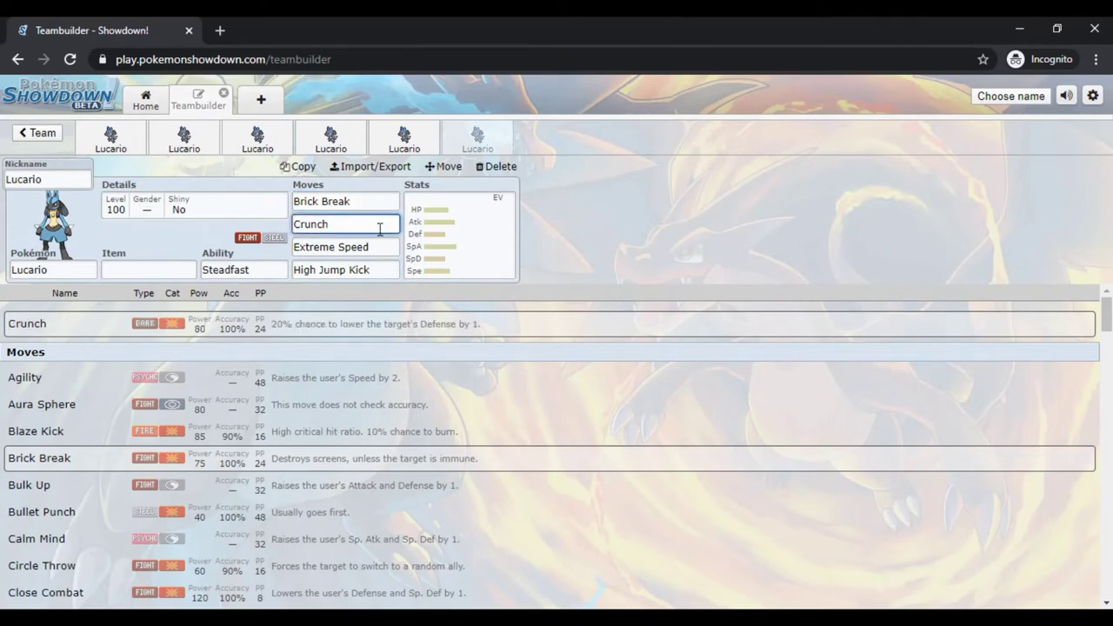
left_click(383, 247)
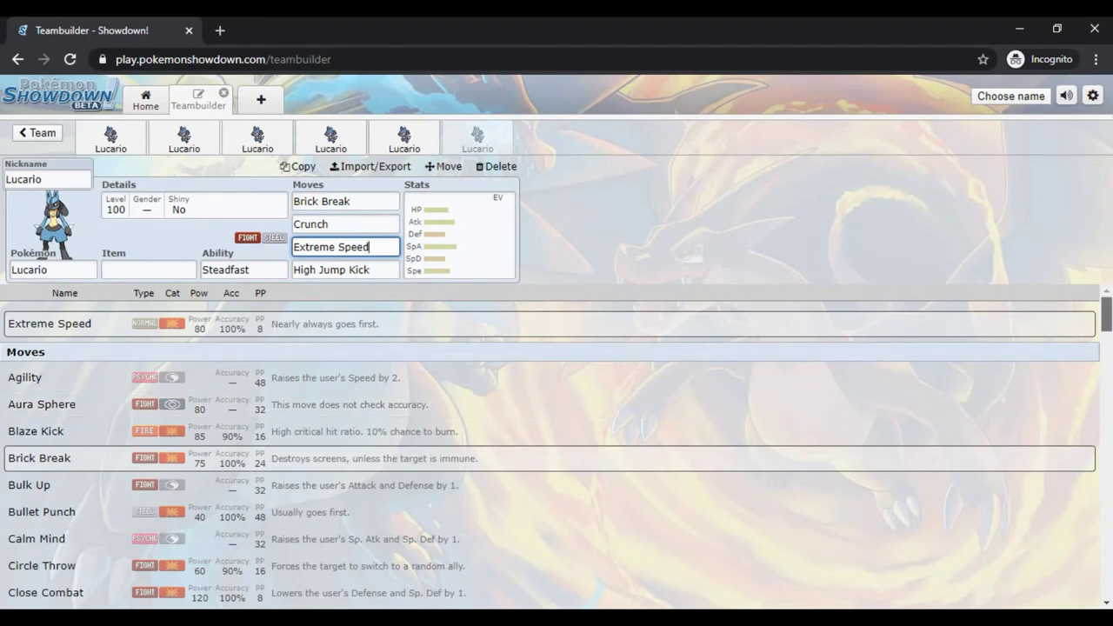
Step: Filter the move options for the sixth Lucario's third move slot to Physical moves only
scroll(1106, 315, "down", 1)
scroll(1105, 330, "down", 1)
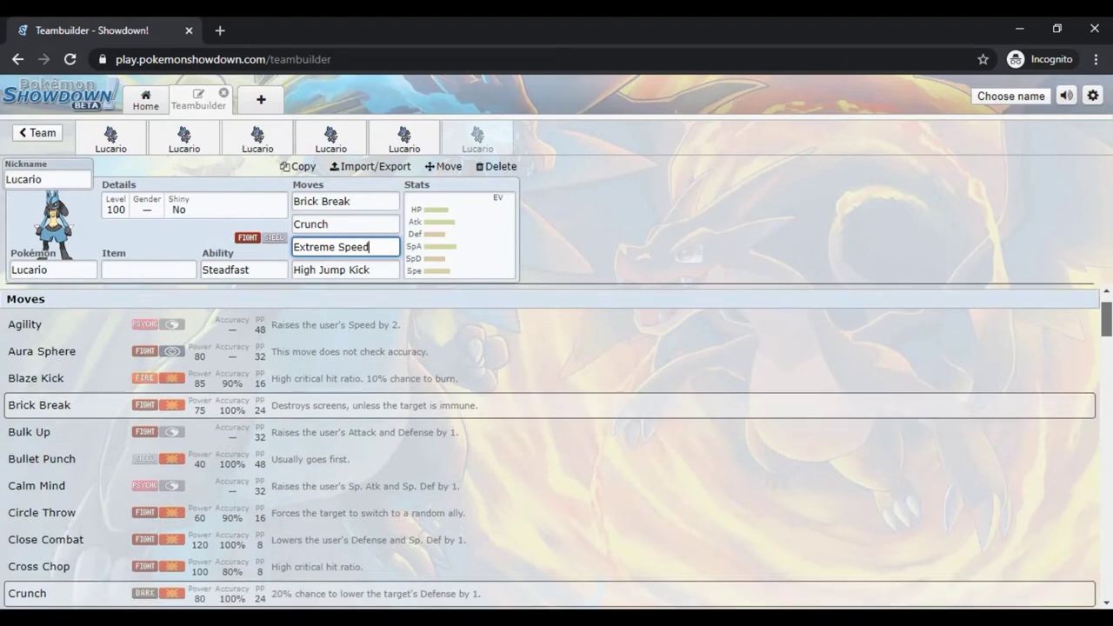
scroll(1105, 330, "down", 1)
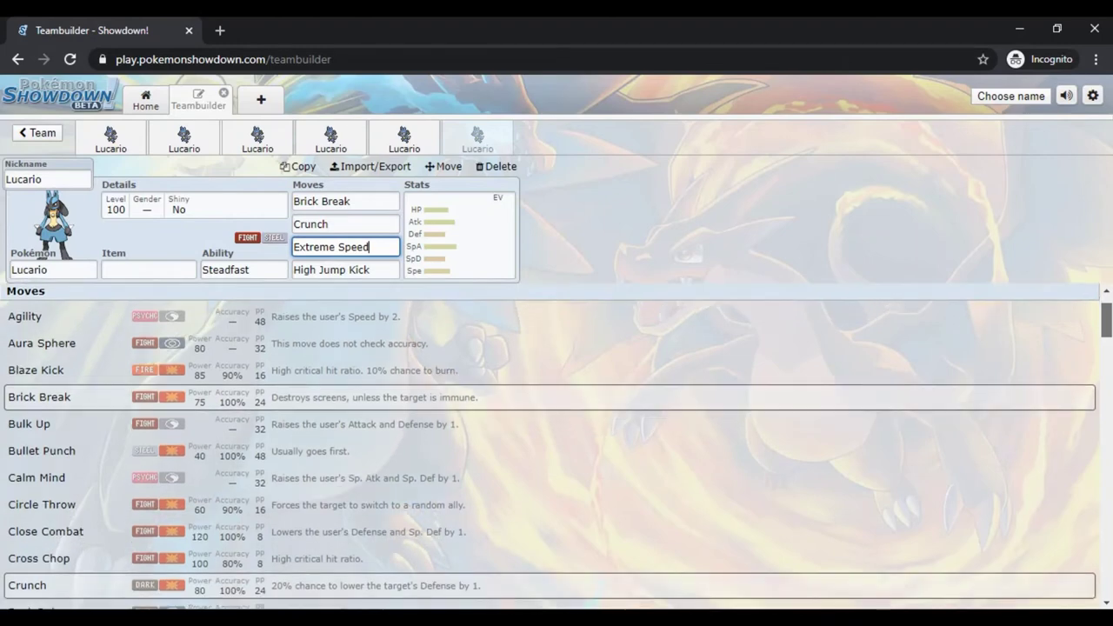
scroll(1106, 330, "down", 1)
scroll(1106, 330, "up", 3)
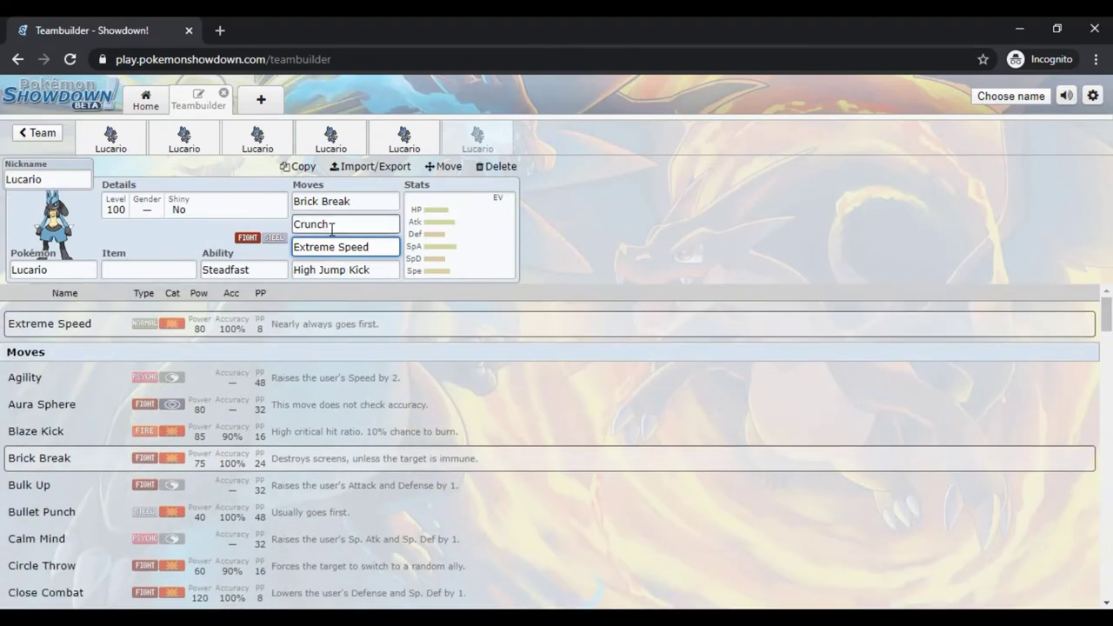
left_click(171, 293)
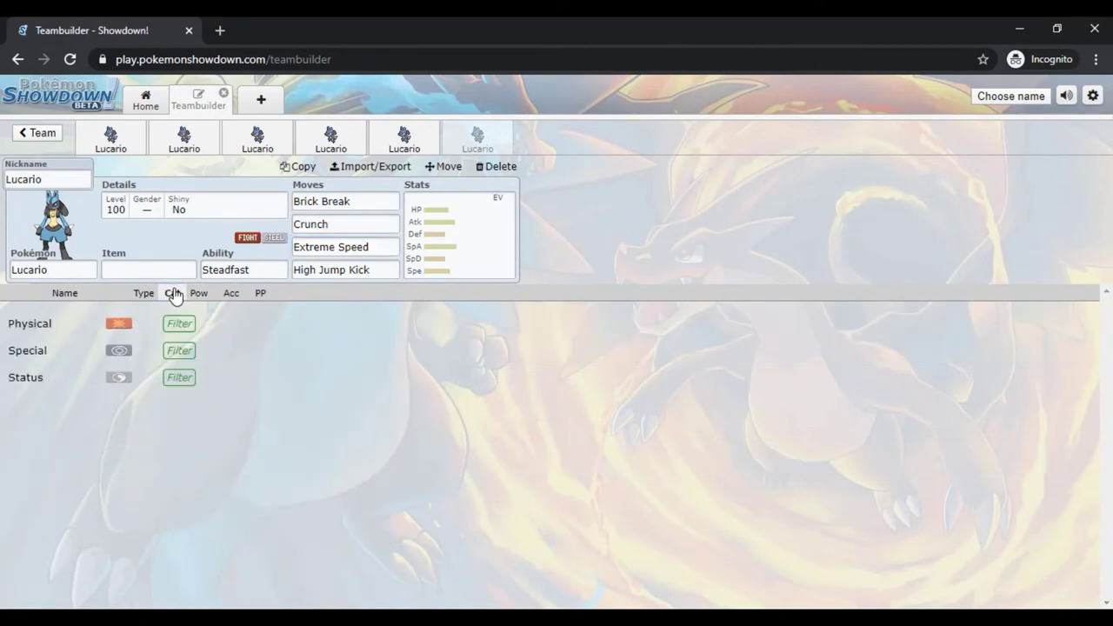
left_click(176, 335)
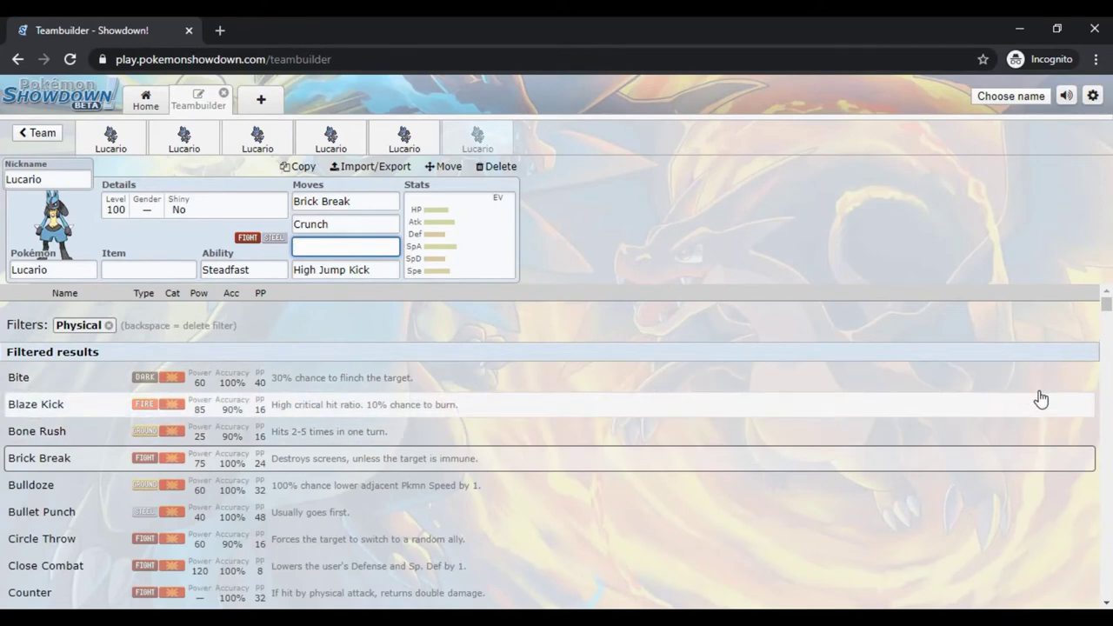
Step: Examine the sixth Lucario's available physical moves, from Bite through to Zen Headbutt
scroll(1108, 317, "down", 1)
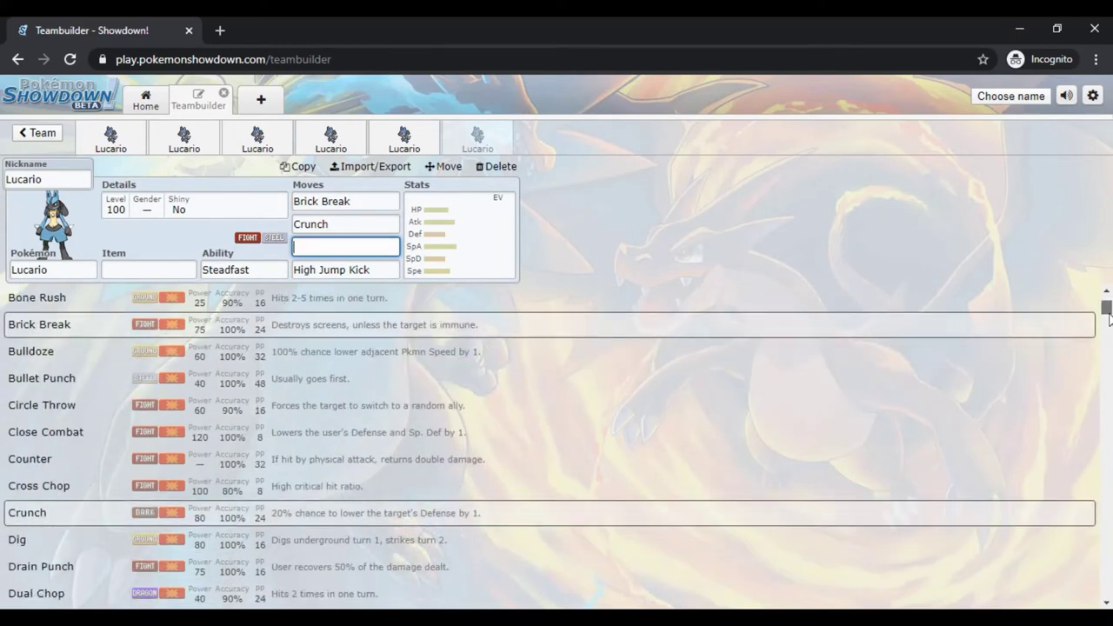
scroll(1108, 317, "down", 4)
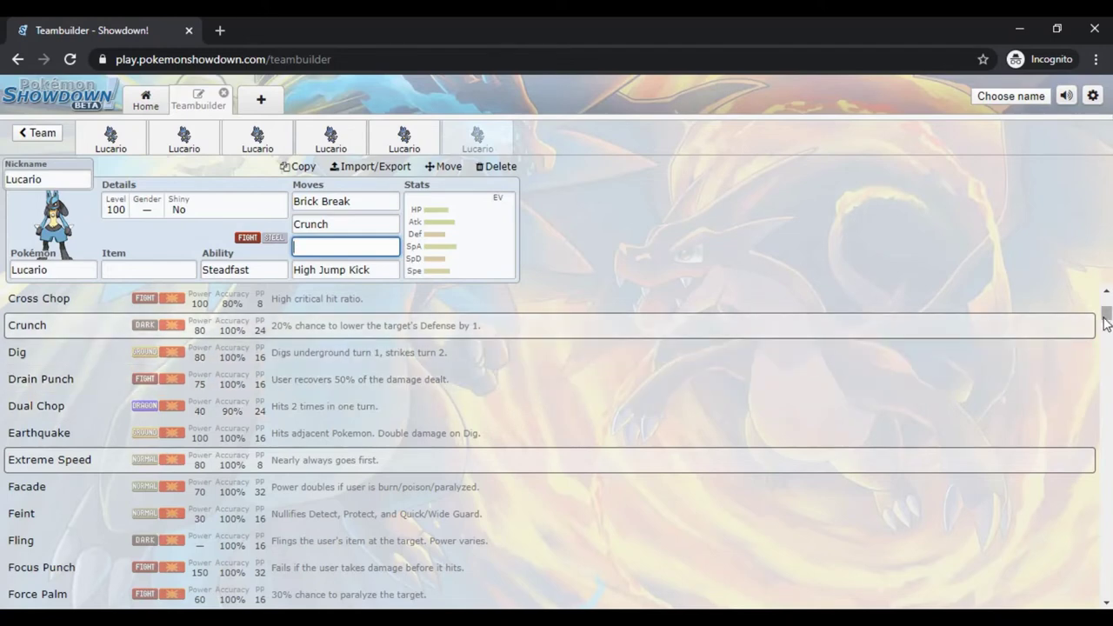
left_click_drag(1105, 322, 1106, 335)
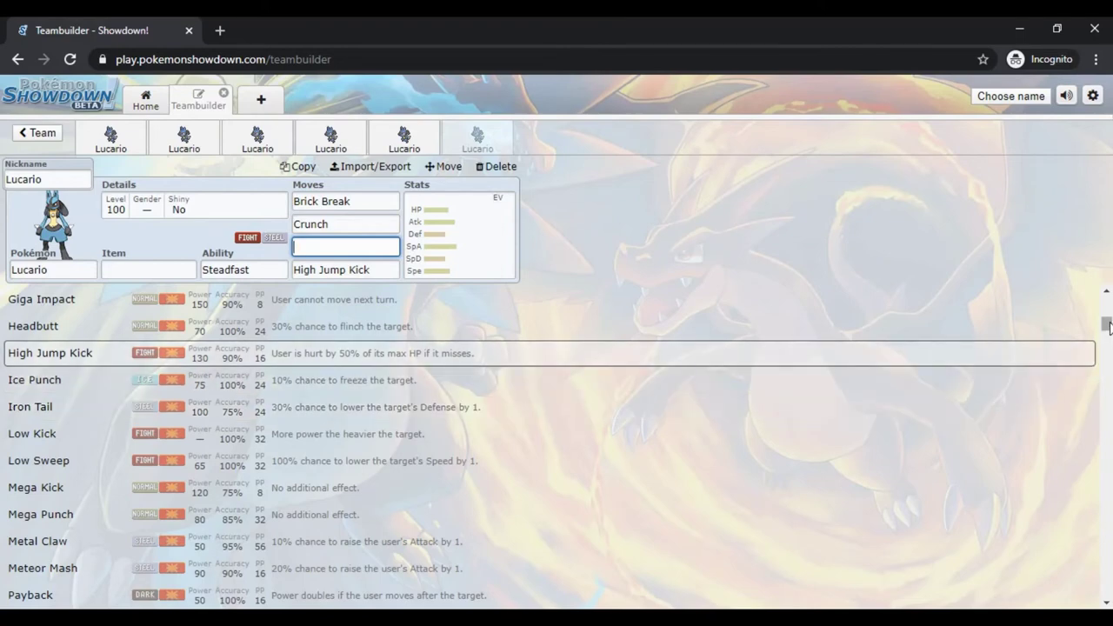
left_click_drag(1108, 329, 1108, 336)
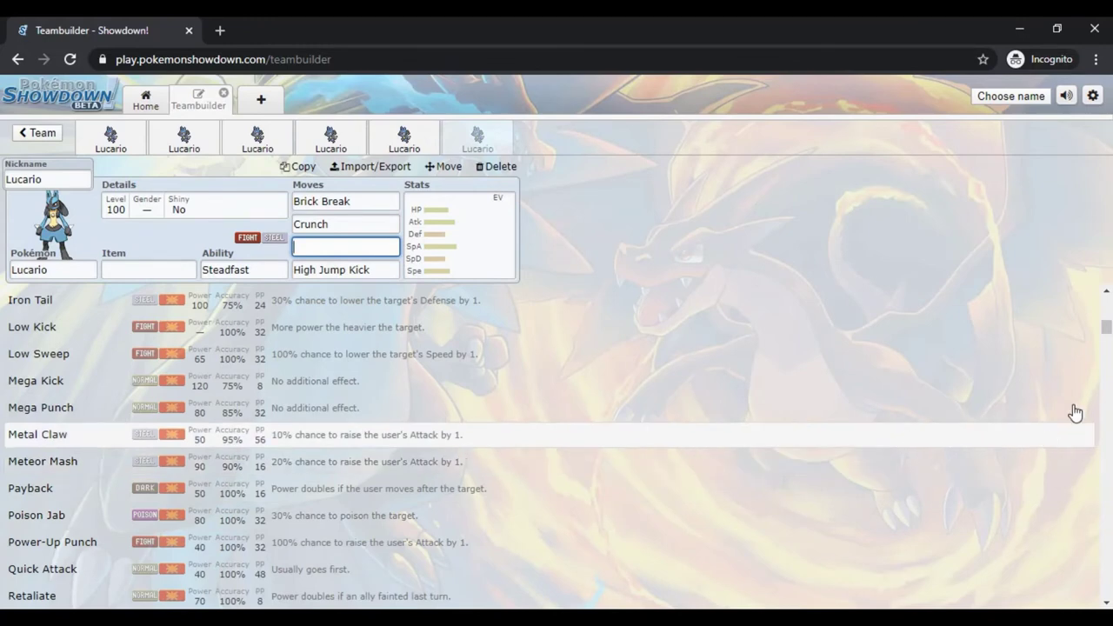
left_click_drag(1108, 338, 1107, 345)
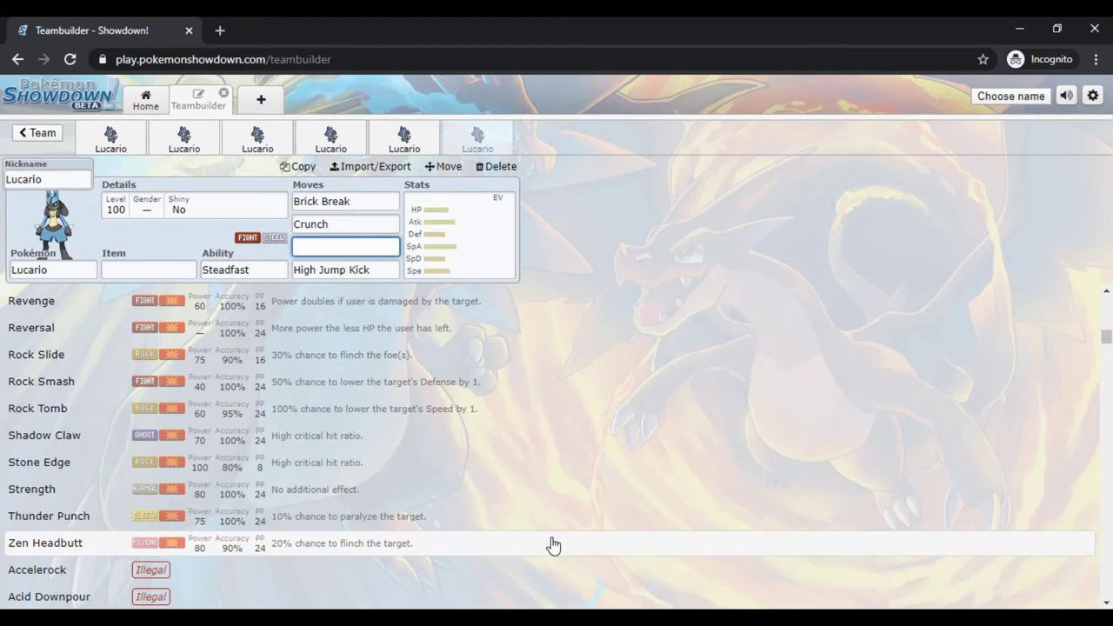
Step: Review the power, accuracy and effects of the fourth Lucario's Meteor Mash, Close Combat, Blaze Kick and Earthquake
left_click(328, 134)
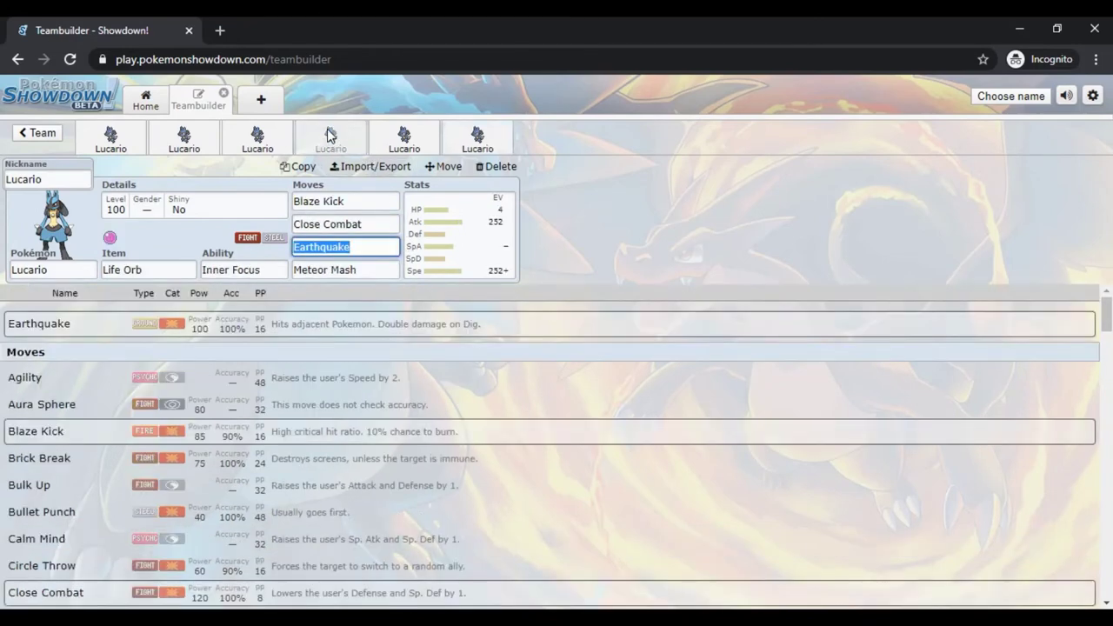
left_click(359, 273)
left_click(370, 228)
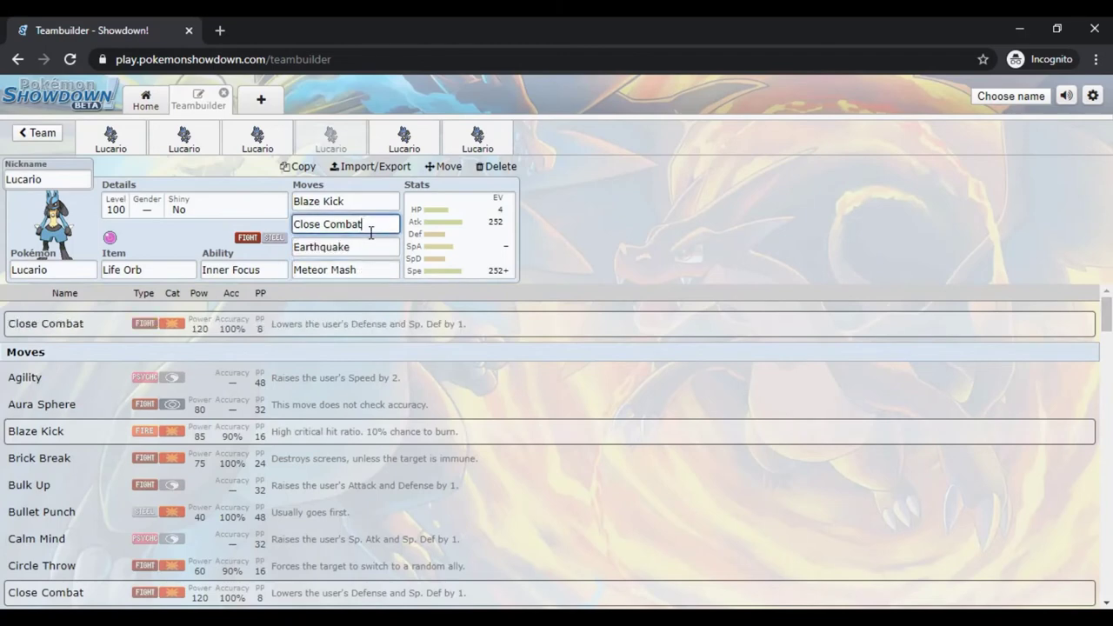
left_click(366, 269)
left_click(369, 223)
left_click(373, 199)
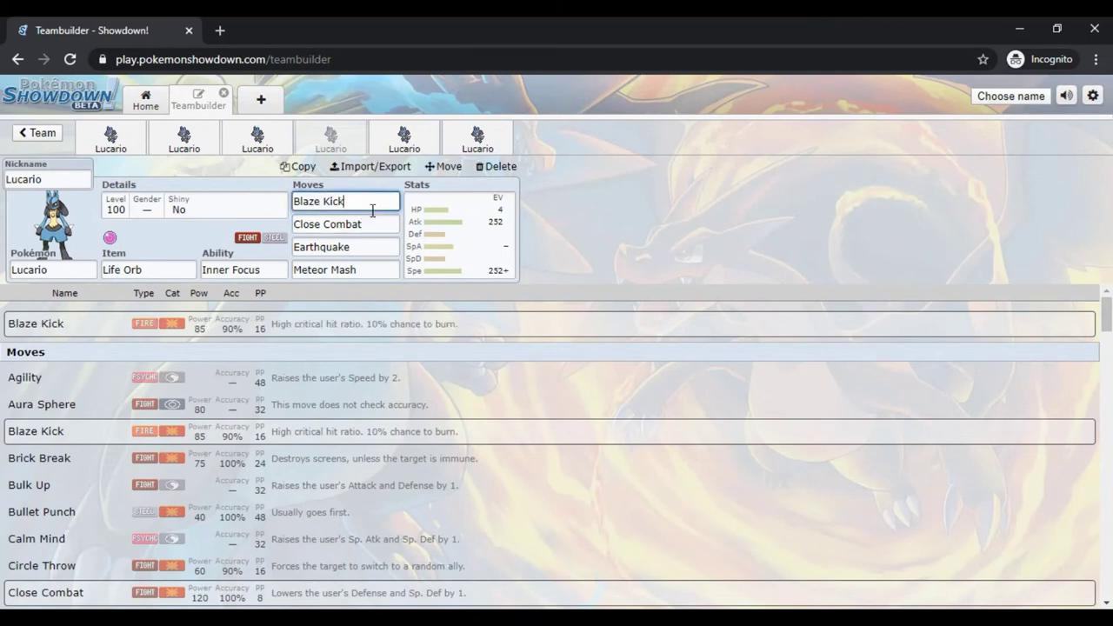
left_click(369, 224)
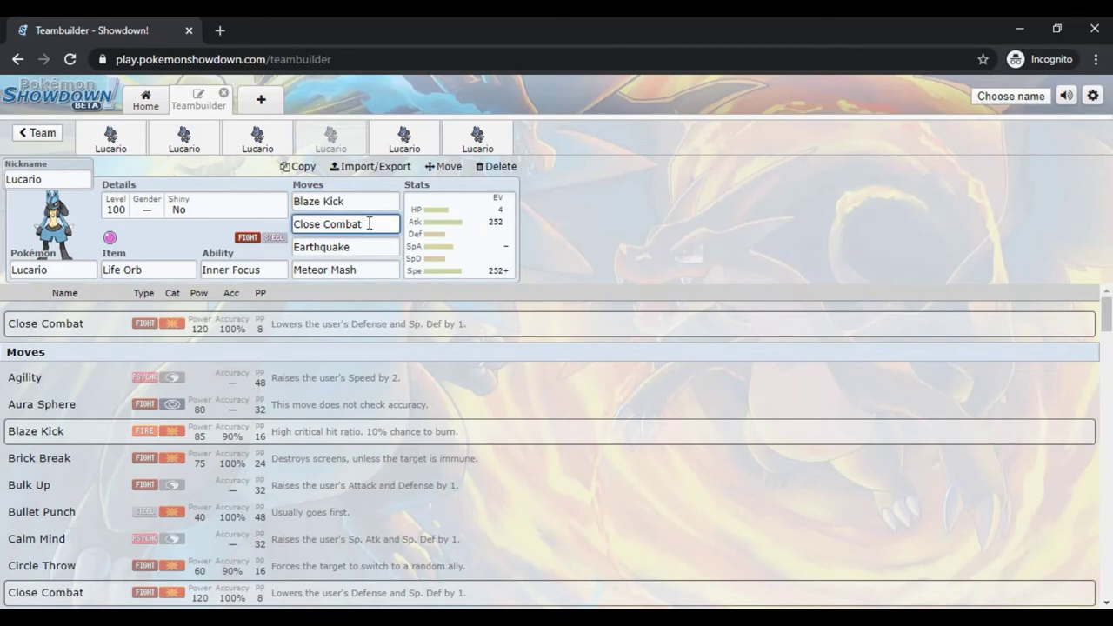
left_click(364, 242)
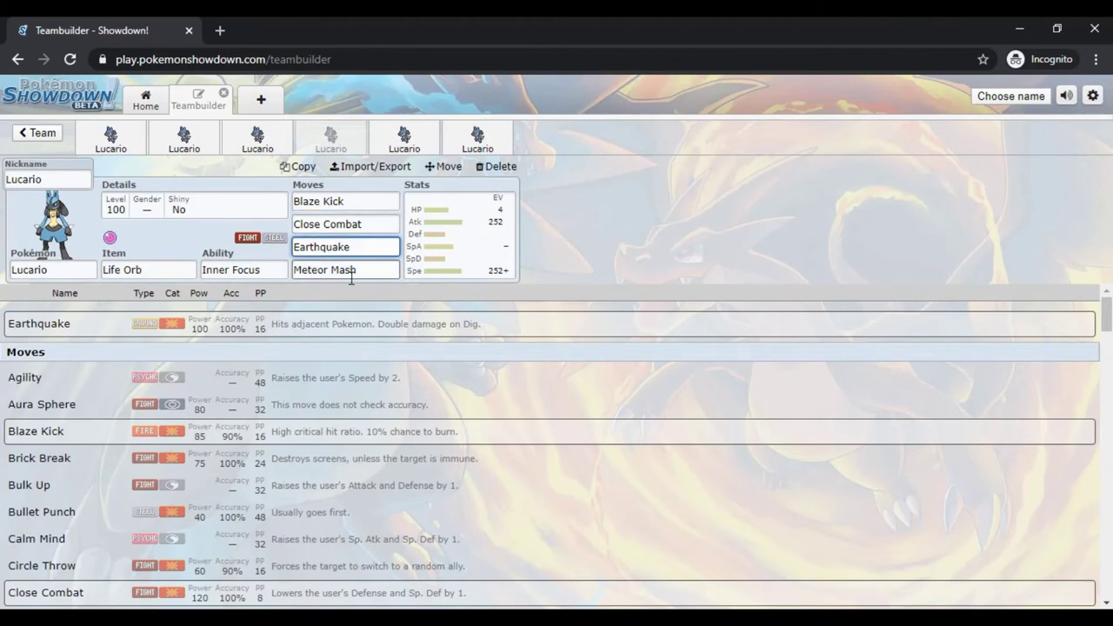
left_click(354, 272)
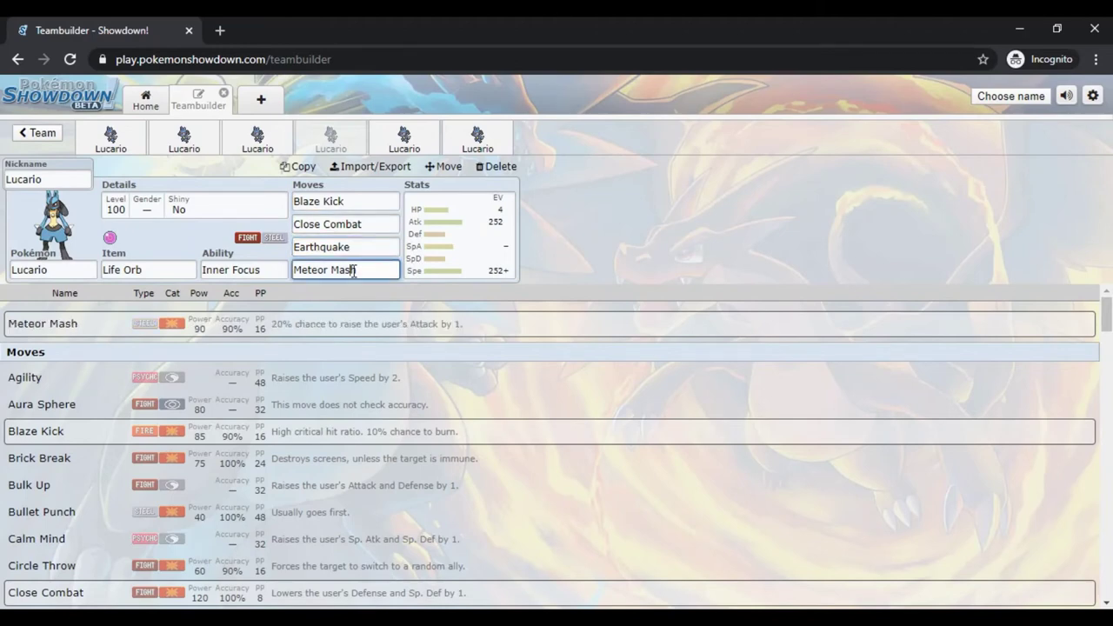
left_click(363, 226)
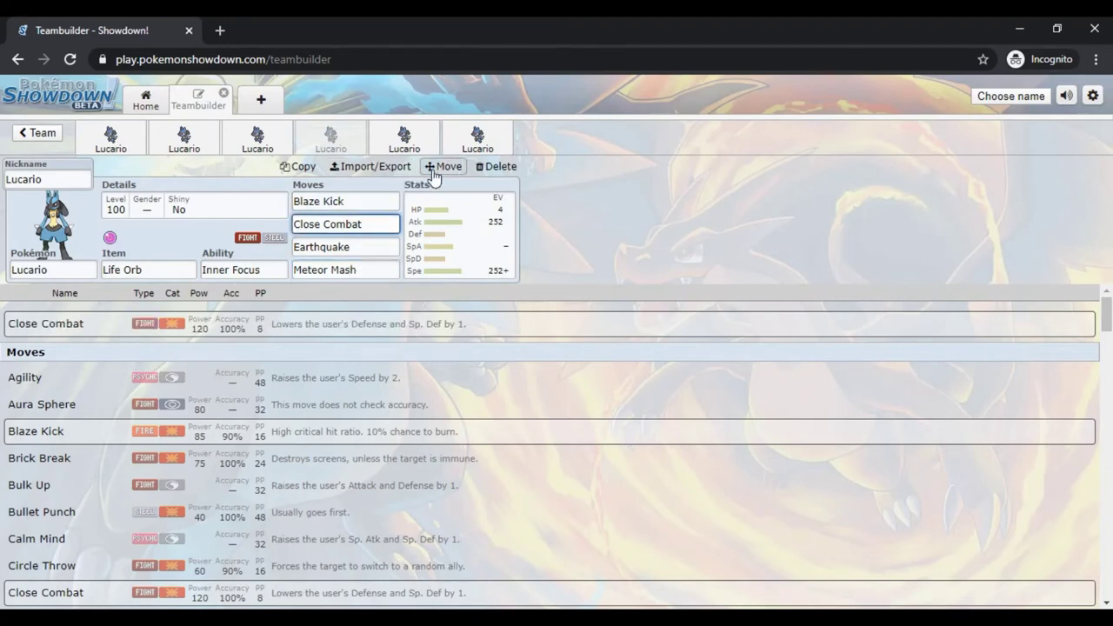
Step: Compare the sixth Lucario's High Jump Kick with the fourth Lucario's moveset
left_click(476, 139)
left_click(389, 268)
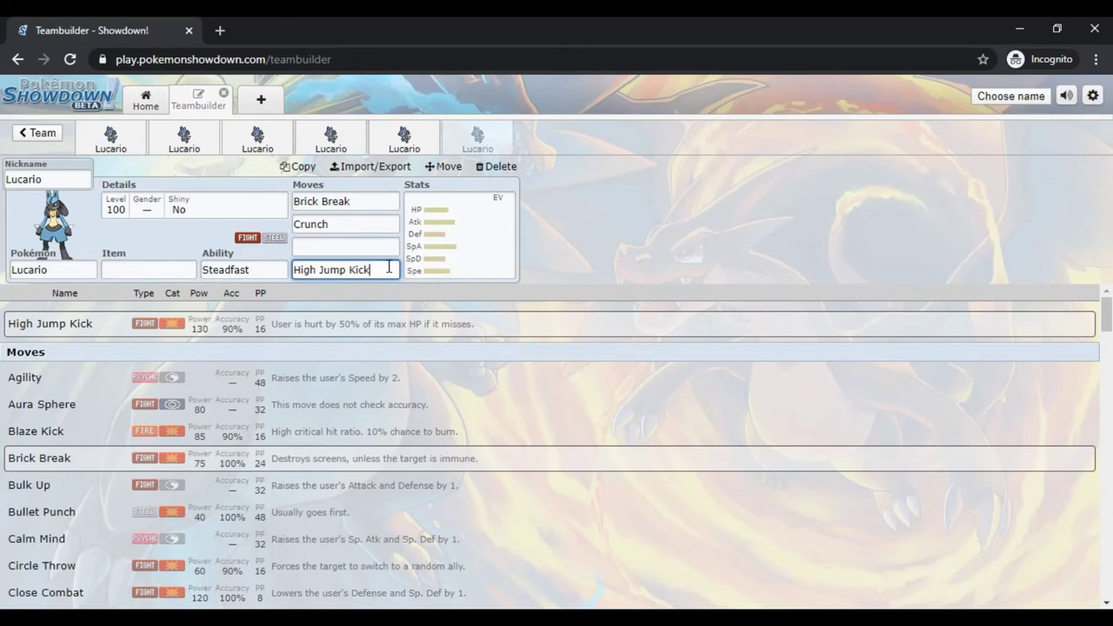
left_click(331, 126)
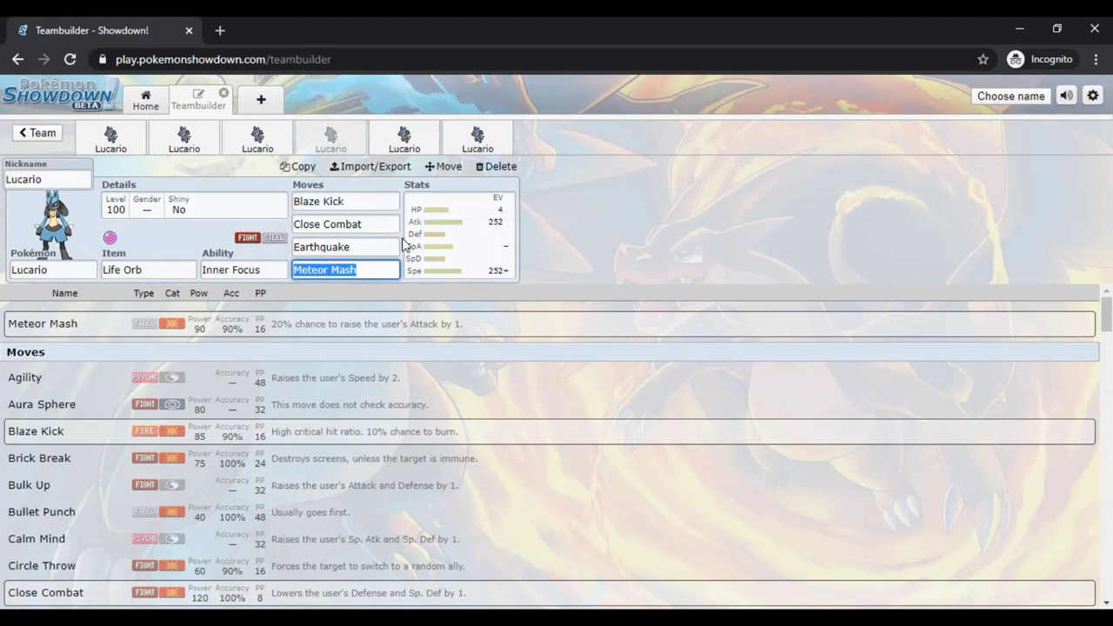
Step: Examine the fifth Lucario's Reversal, Nasty Plot and Swords Dance moves and its EV page
left_click(416, 131)
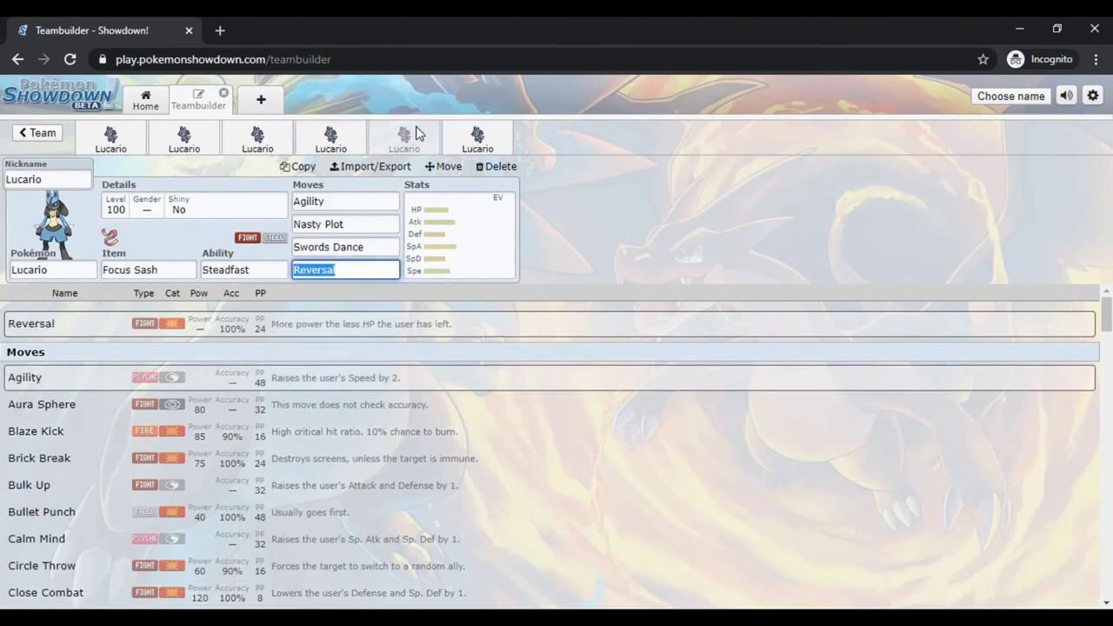
left_click(339, 223)
left_click(353, 240)
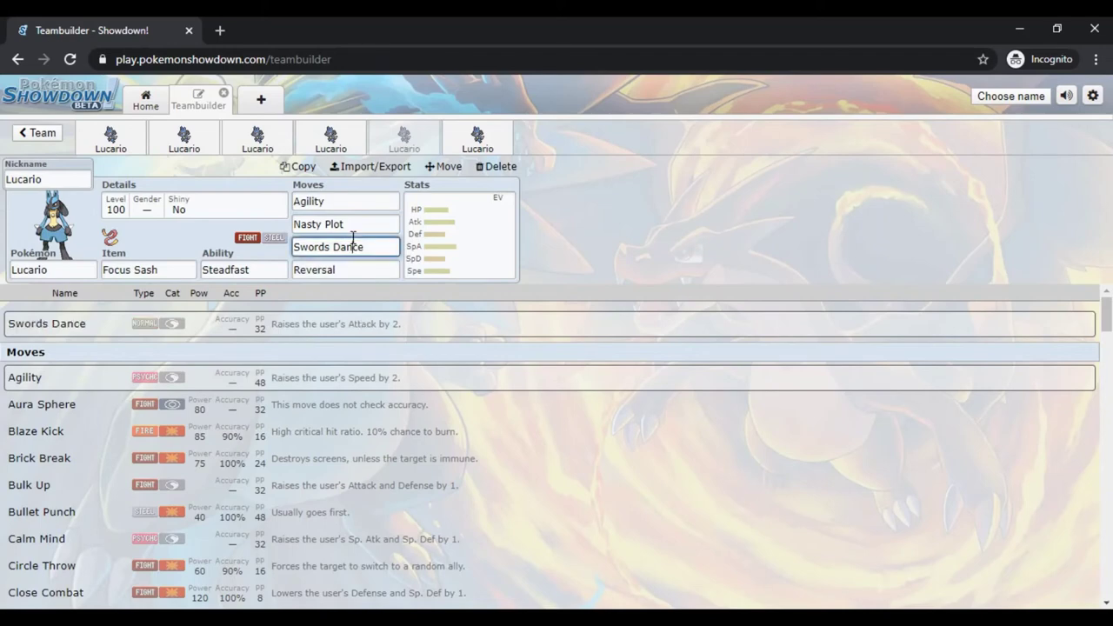
double_click(353, 240)
left_click(437, 250)
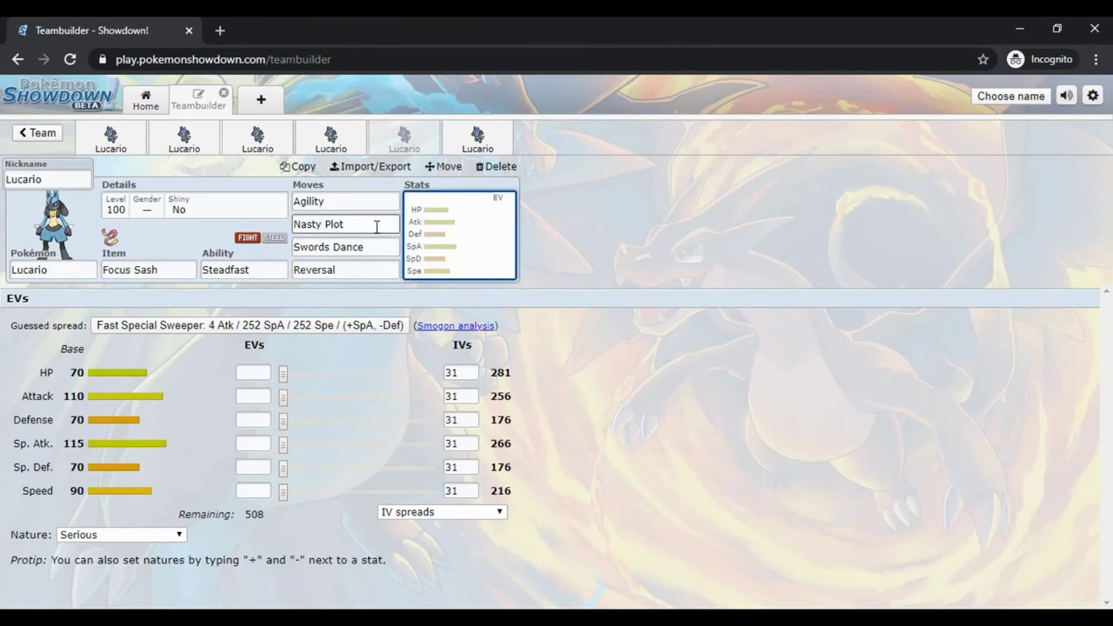
Step: Check the fifth Lucario's Focus Sash item and change its ability to Inner Focus
left_click(187, 268)
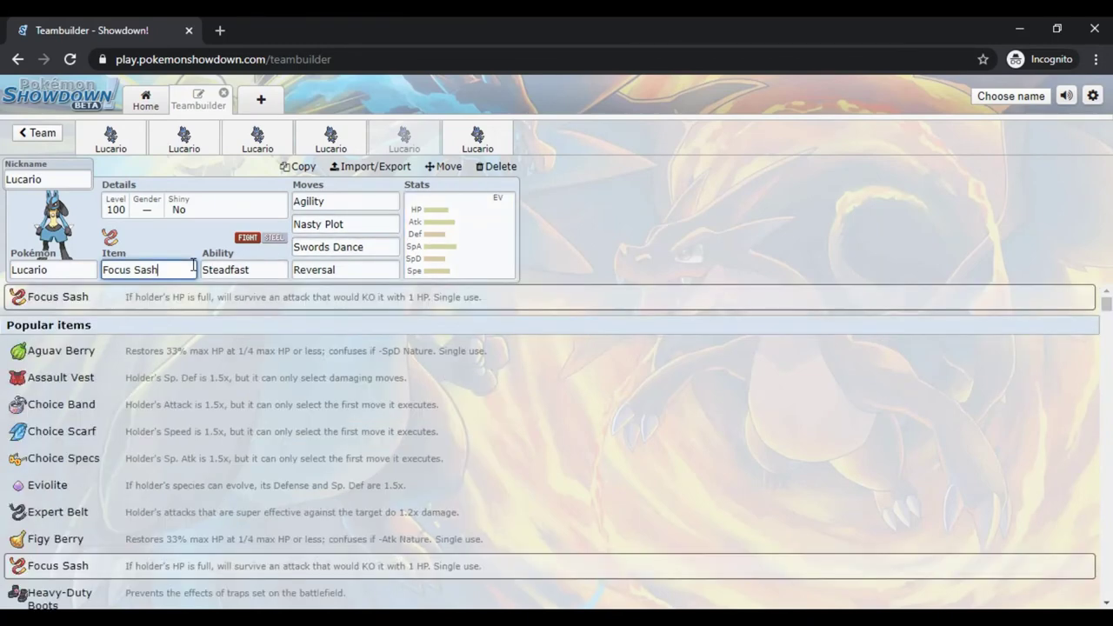
left_click(278, 266)
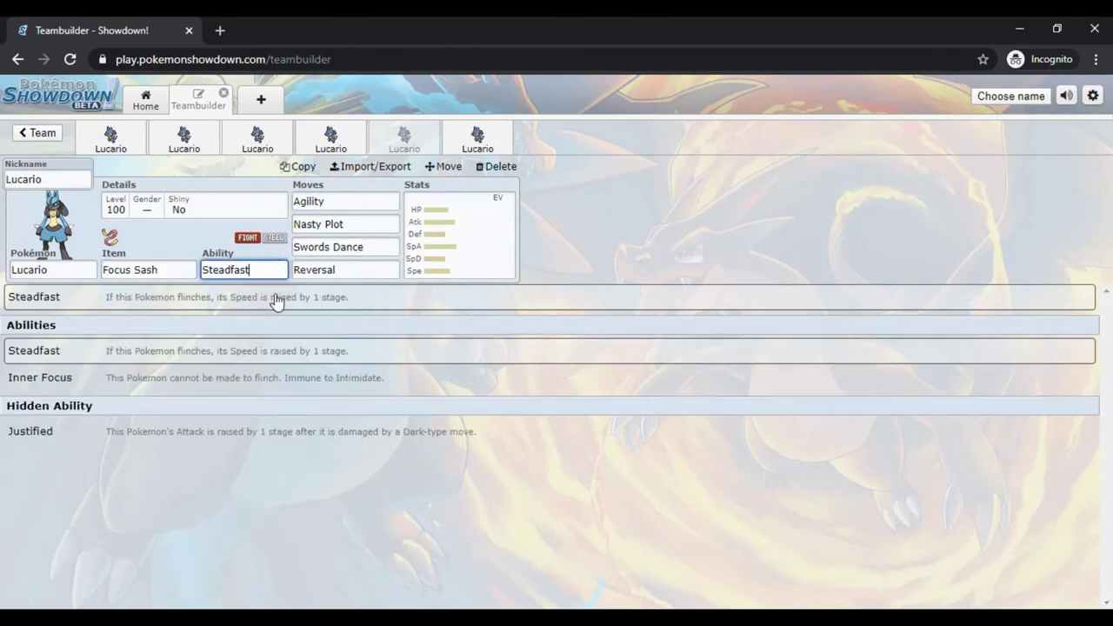
left_click(291, 377)
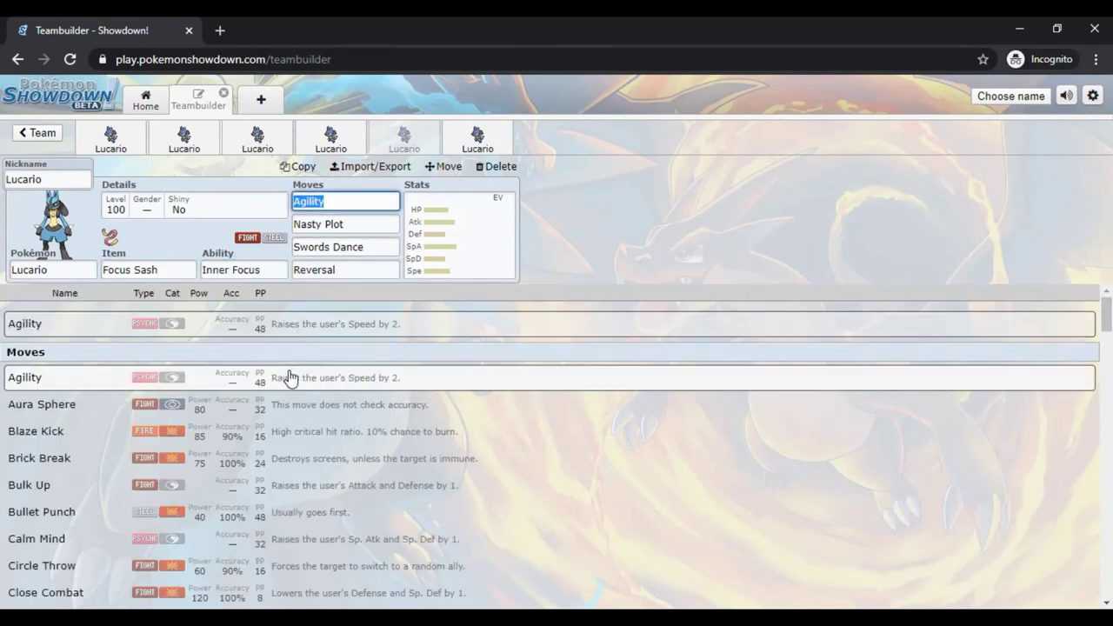
Step: Compare the effects of the fifth Lucario's Nasty Plot, Swords Dance, Agility and Reversal moves
left_click(369, 229)
left_click(369, 245)
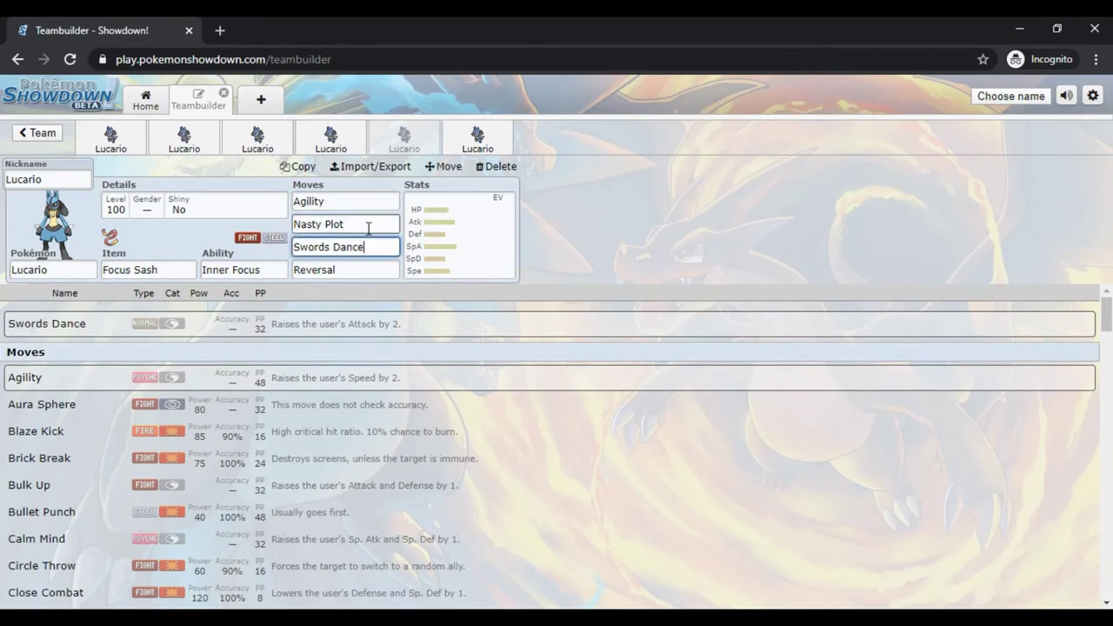
left_click(369, 229)
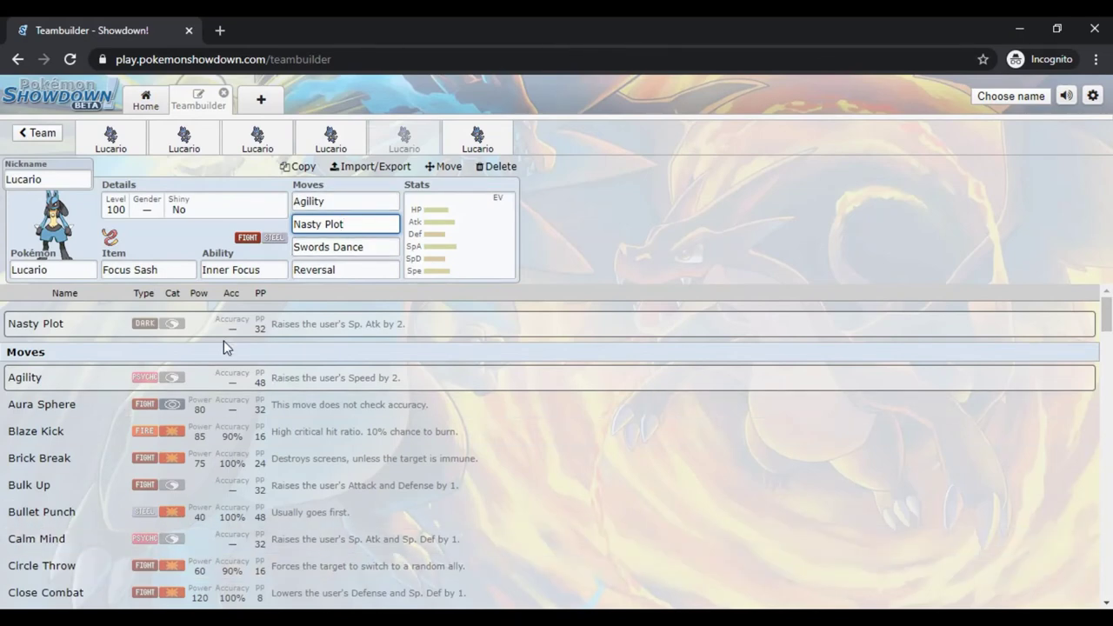
left_click(366, 207)
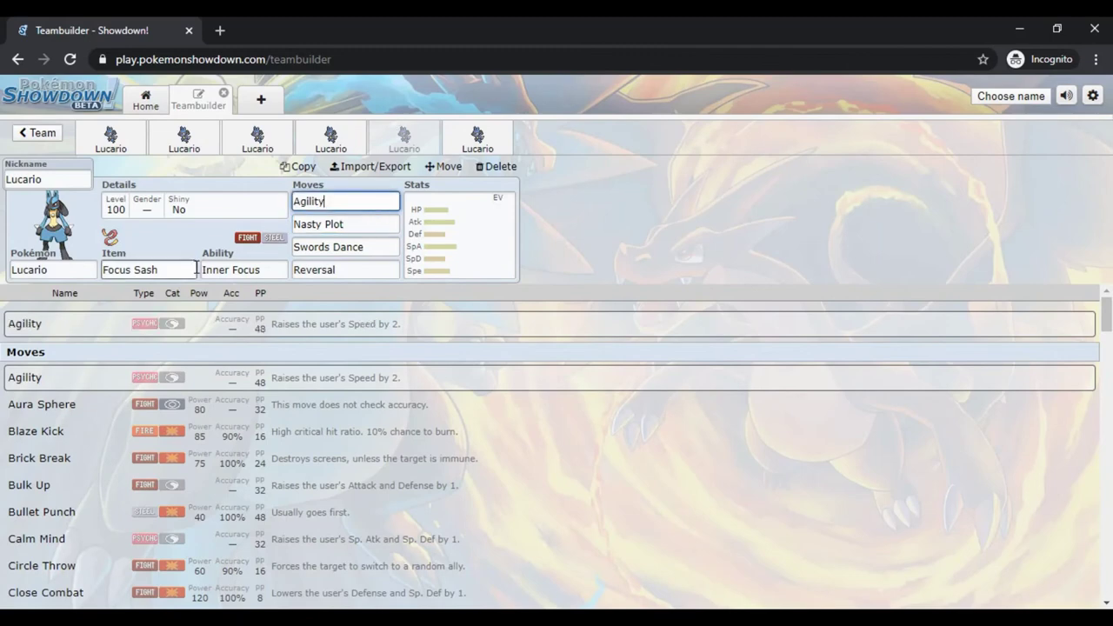
left_click(395, 271)
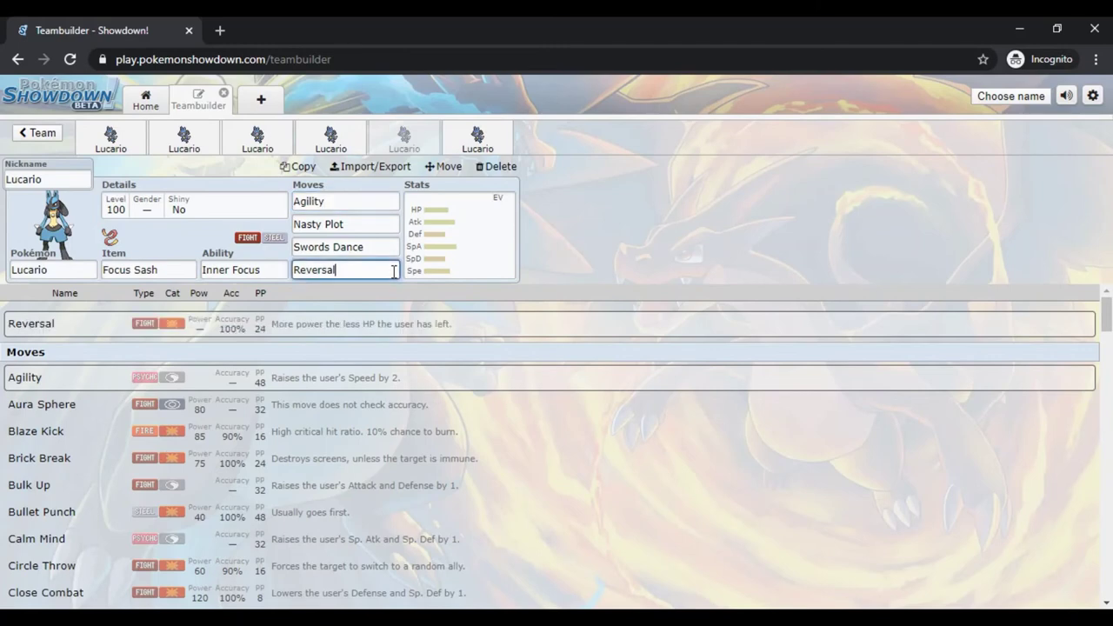
Step: Replace the fifth Lucario's Nasty Plot with Meteor Mash and its Swords Dance with Crunch
left_click(379, 221)
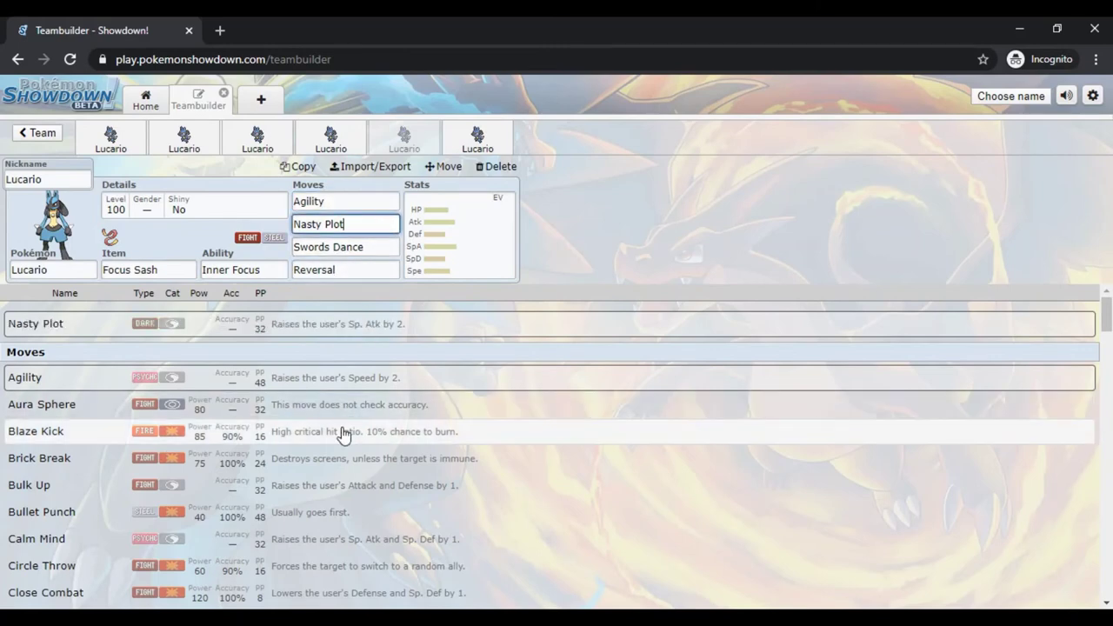
left_click_drag(1106, 314, 1105, 377)
left_click(818, 477)
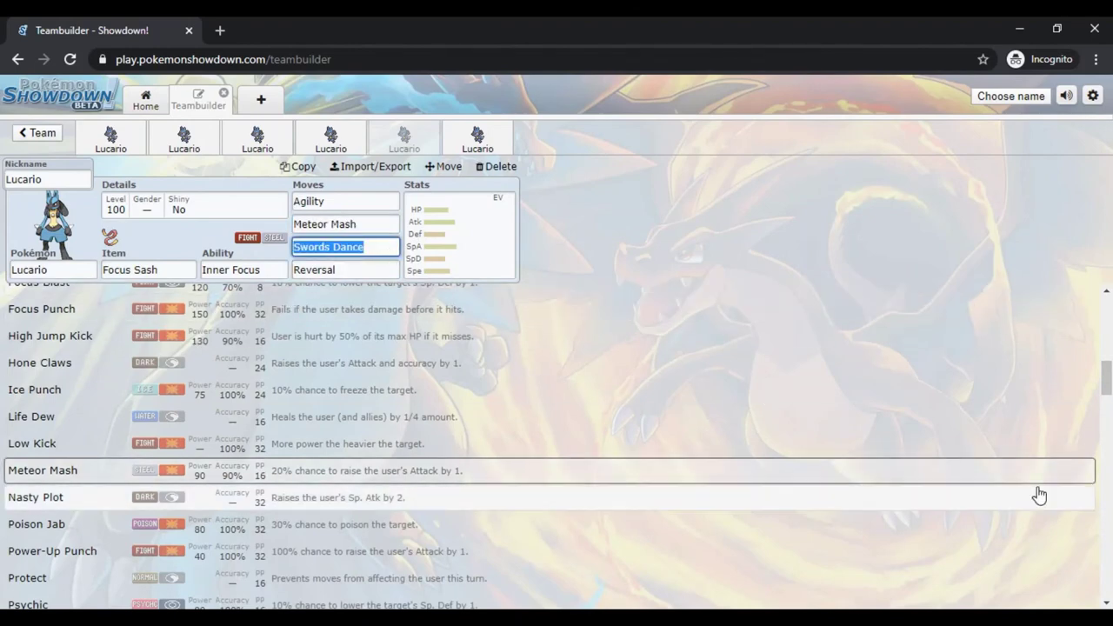
scroll(1039, 494, "up", 4)
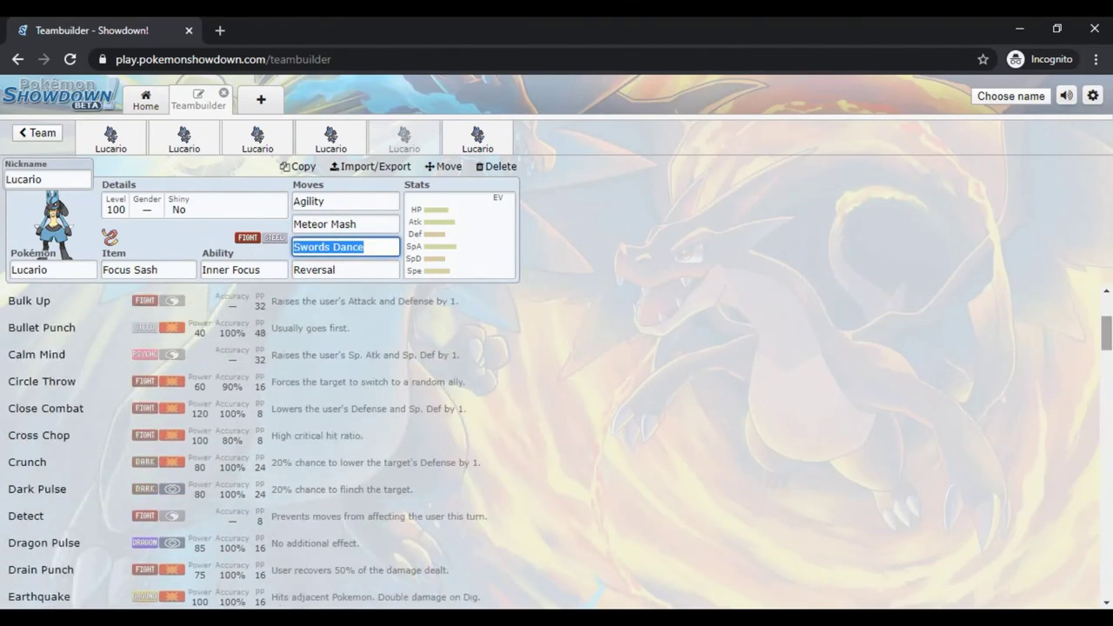
left_click(773, 466)
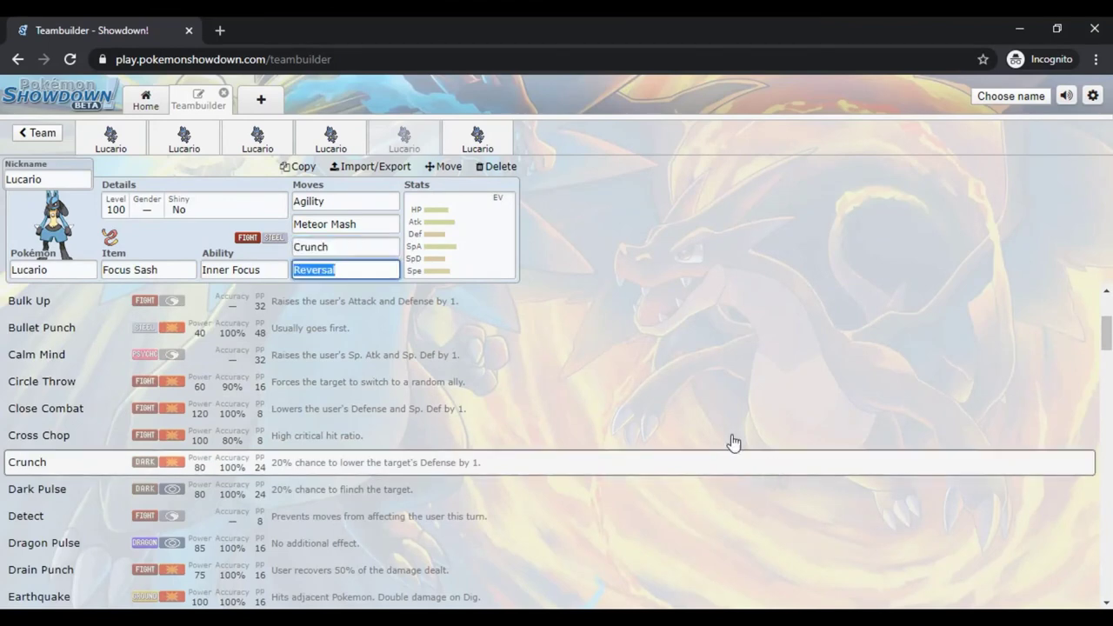
Step: Give the fifth Lucario 252 Attack, 252 Speed and 4 HP EVs with an Adamant nature
left_click(468, 260)
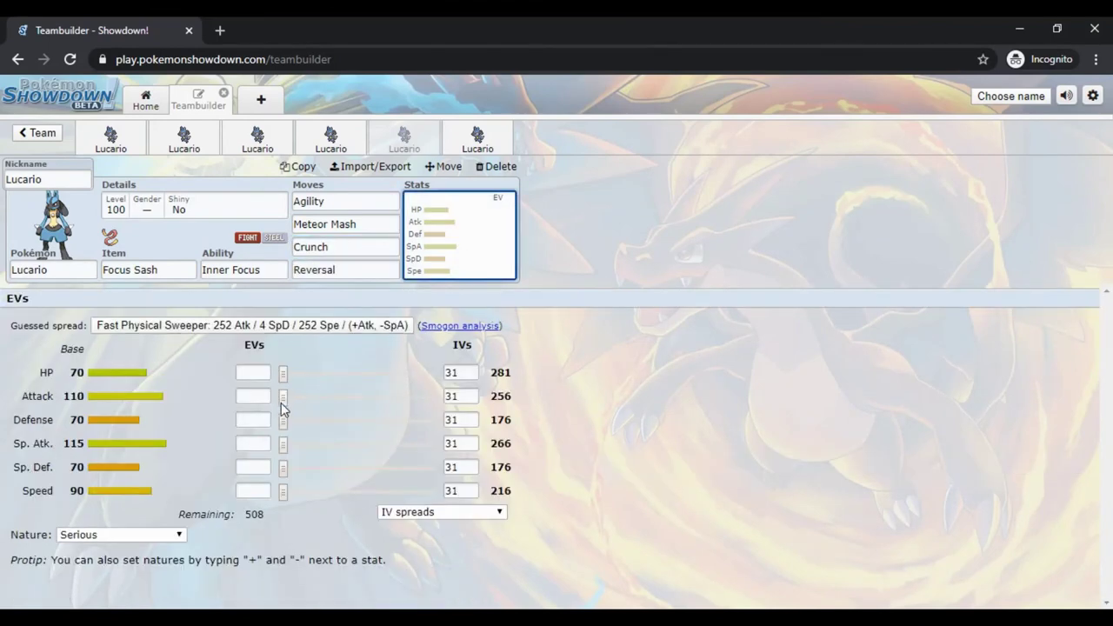
left_click_drag(280, 403, 653, 423)
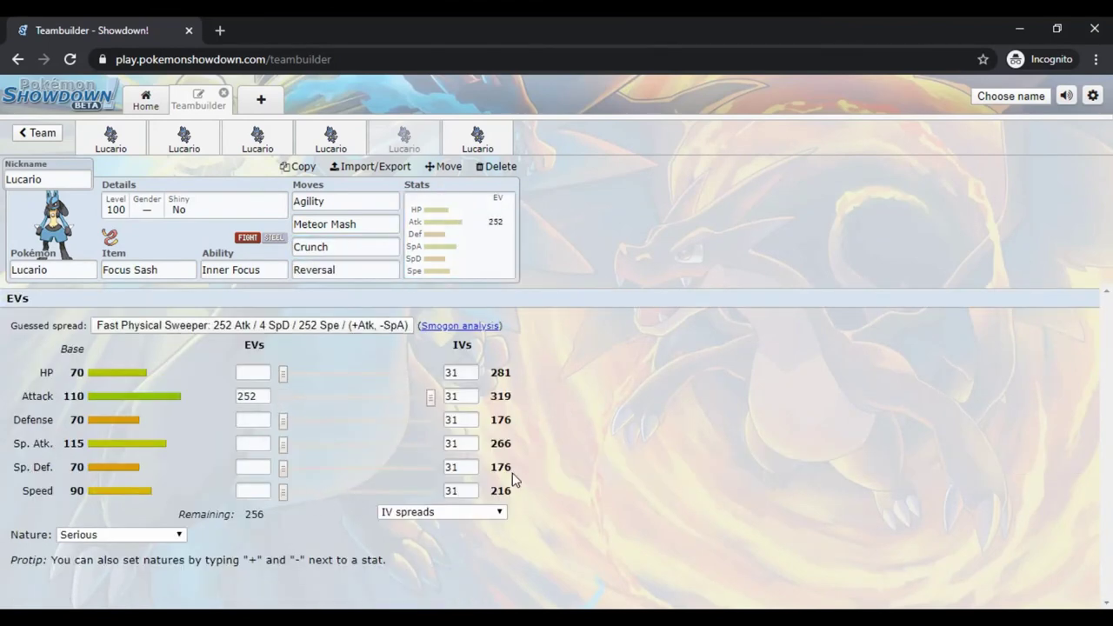
left_click_drag(282, 490, 429, 491)
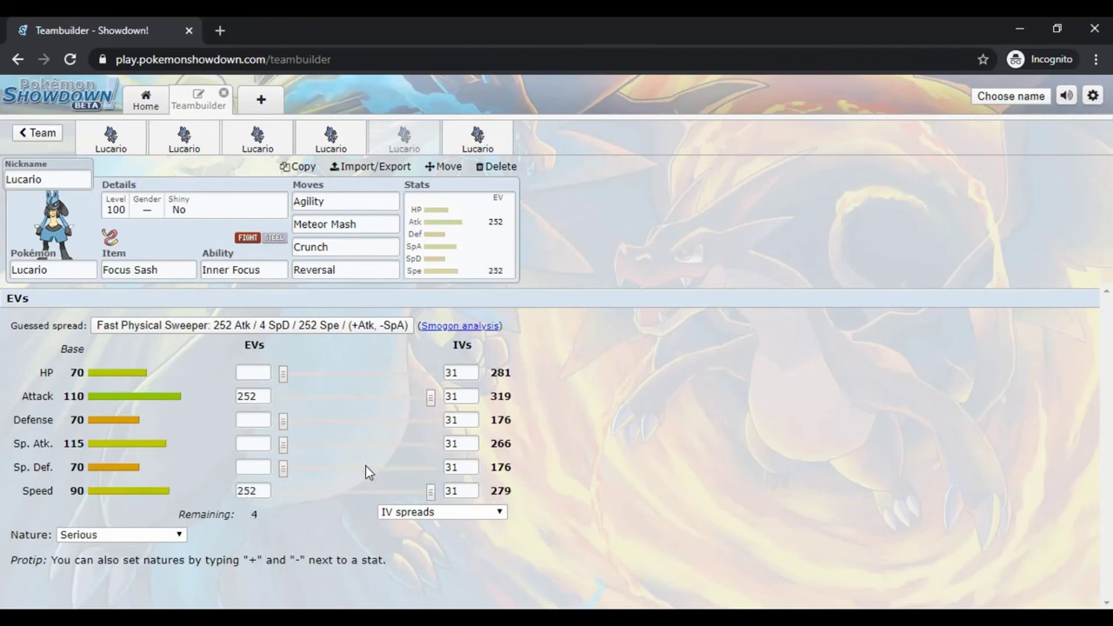
left_click(179, 535)
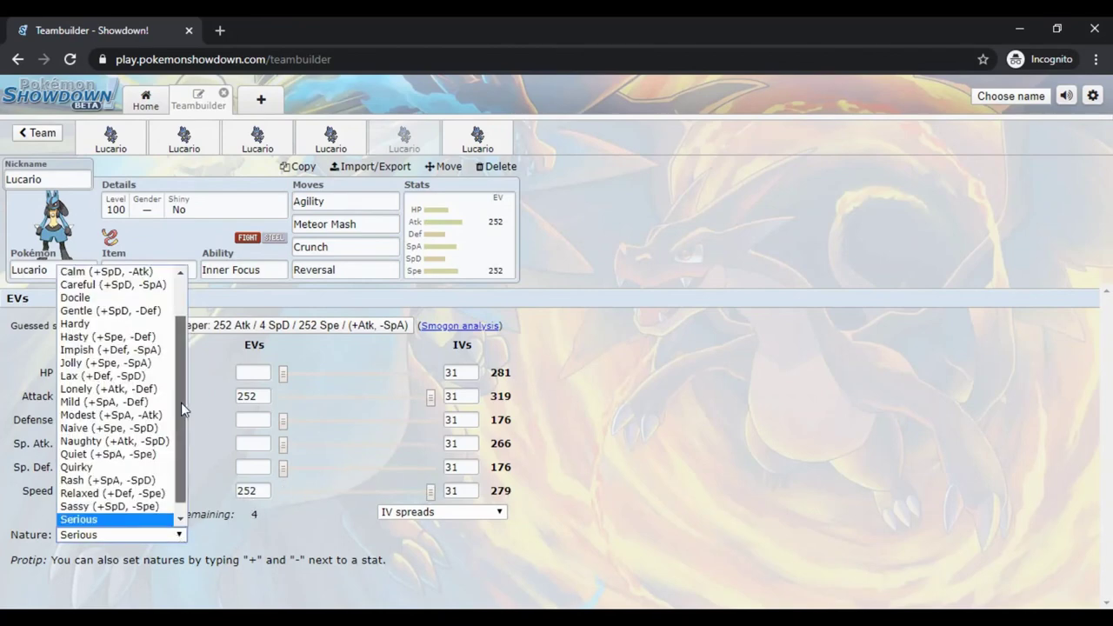
scroll(181, 402, "up", 2)
left_click(96, 272)
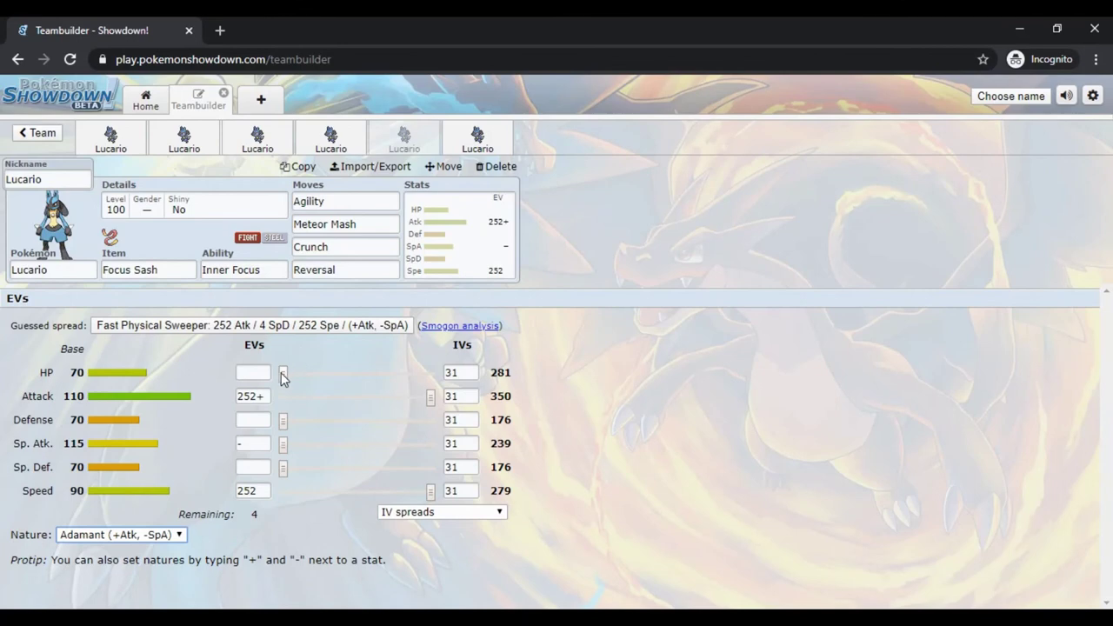
left_click_drag(282, 375, 317, 376)
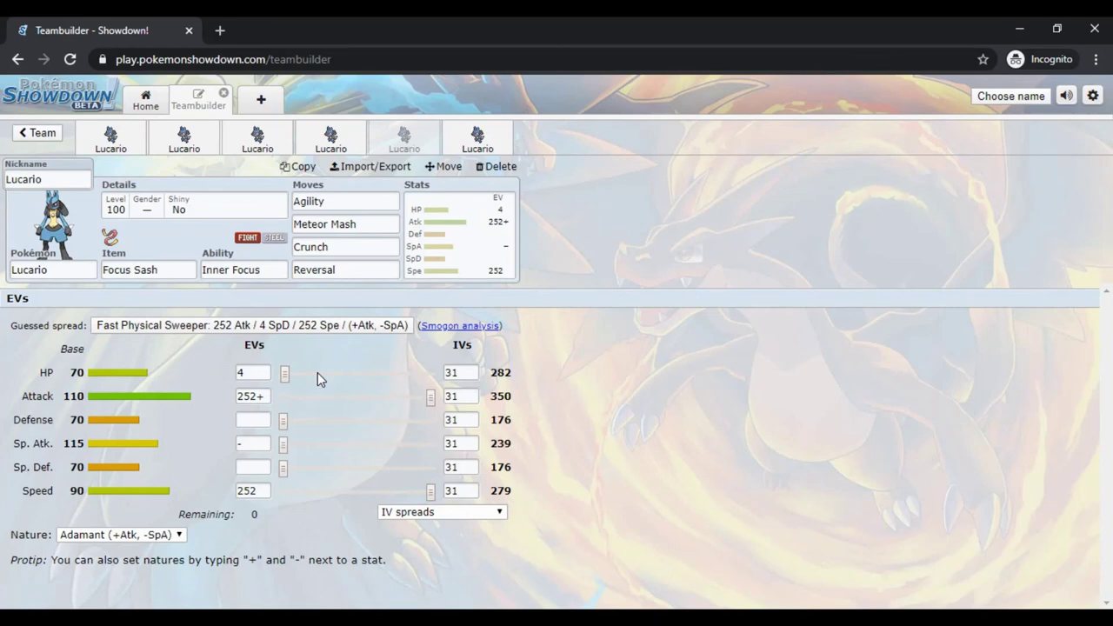
Step: Review the fifth Lucario's Reversal, Crunch and Meteor Mash moves and its EV spread, and go to the first Lucario
left_click(314, 270)
left_click(337, 271)
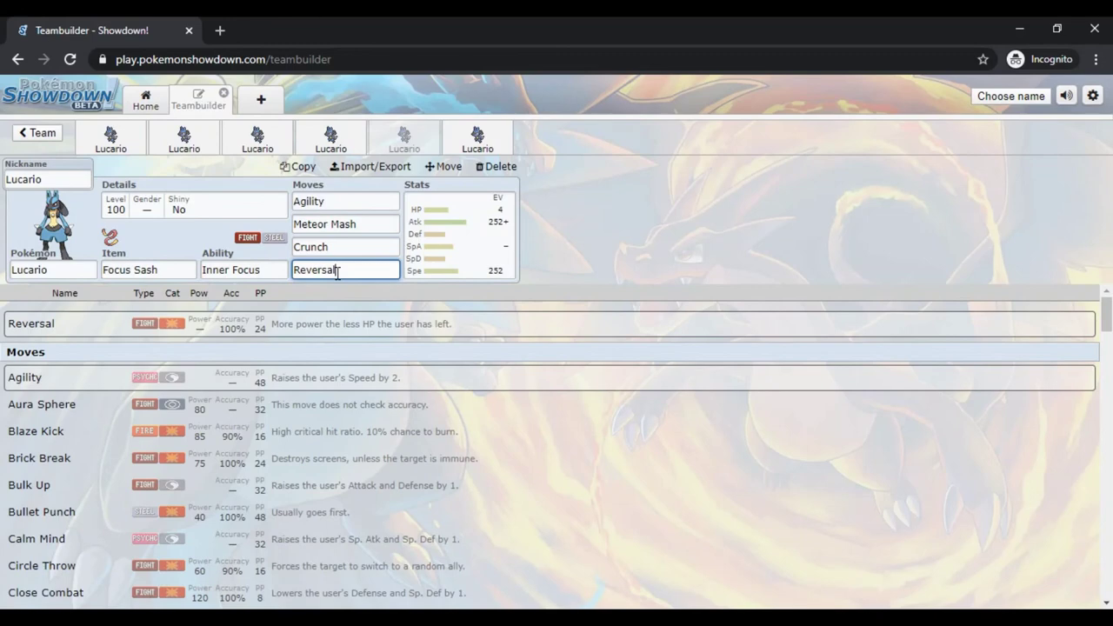
left_click(344, 239)
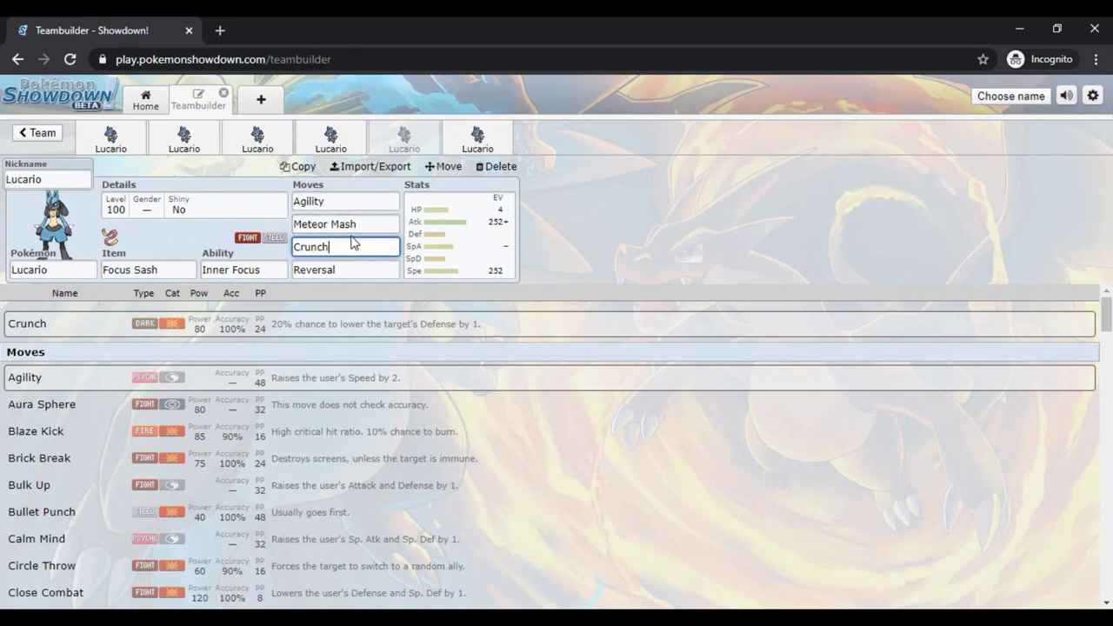
left_click(351, 225)
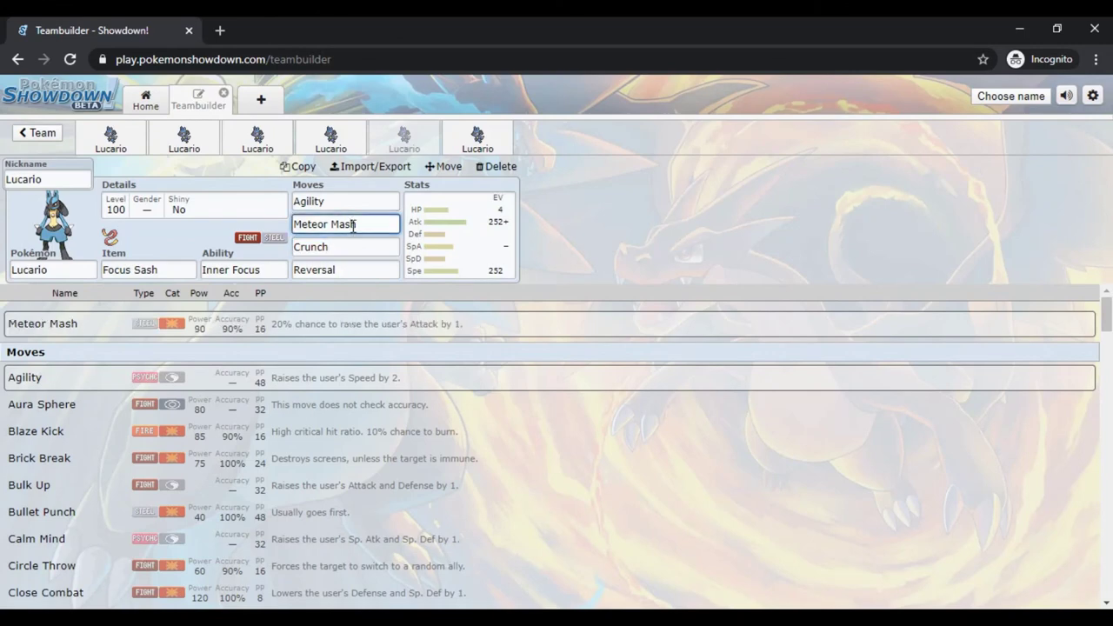
left_click(446, 238)
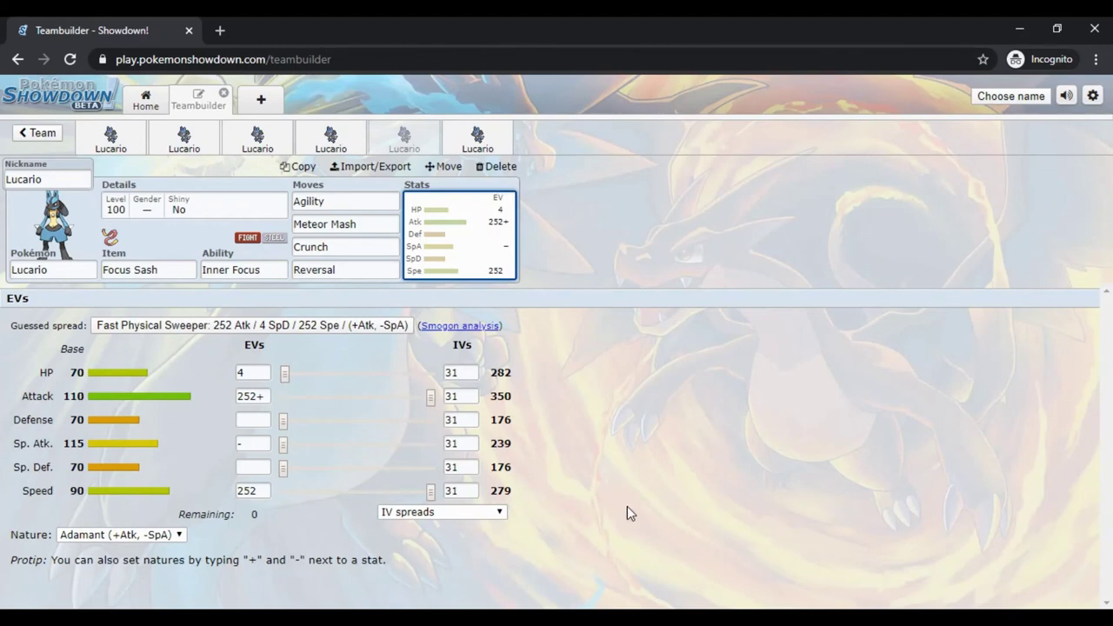
left_click(116, 134)
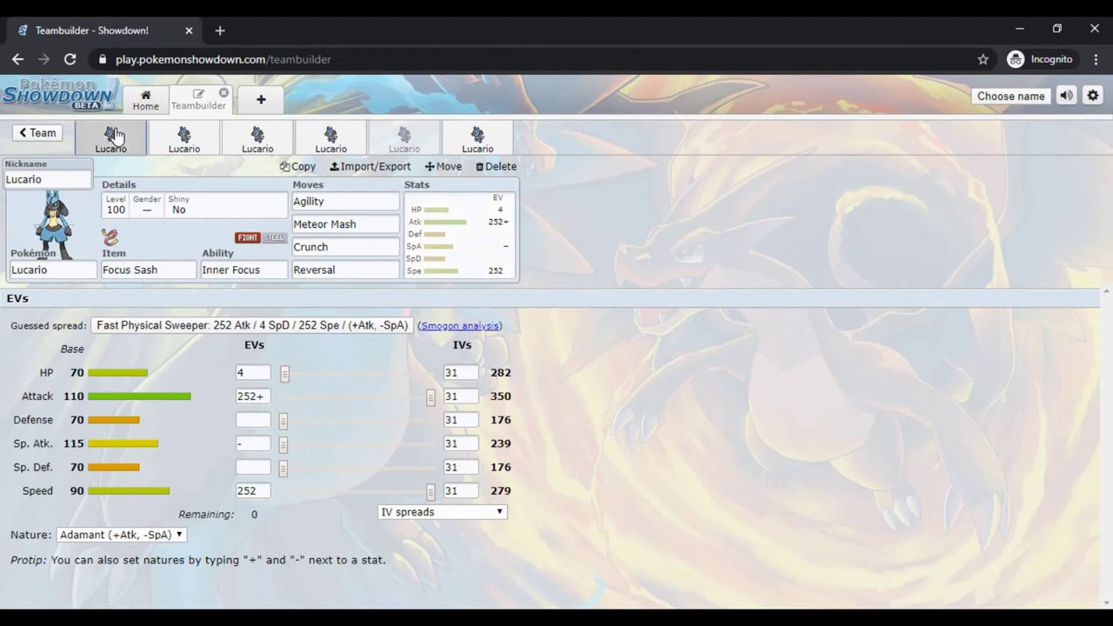